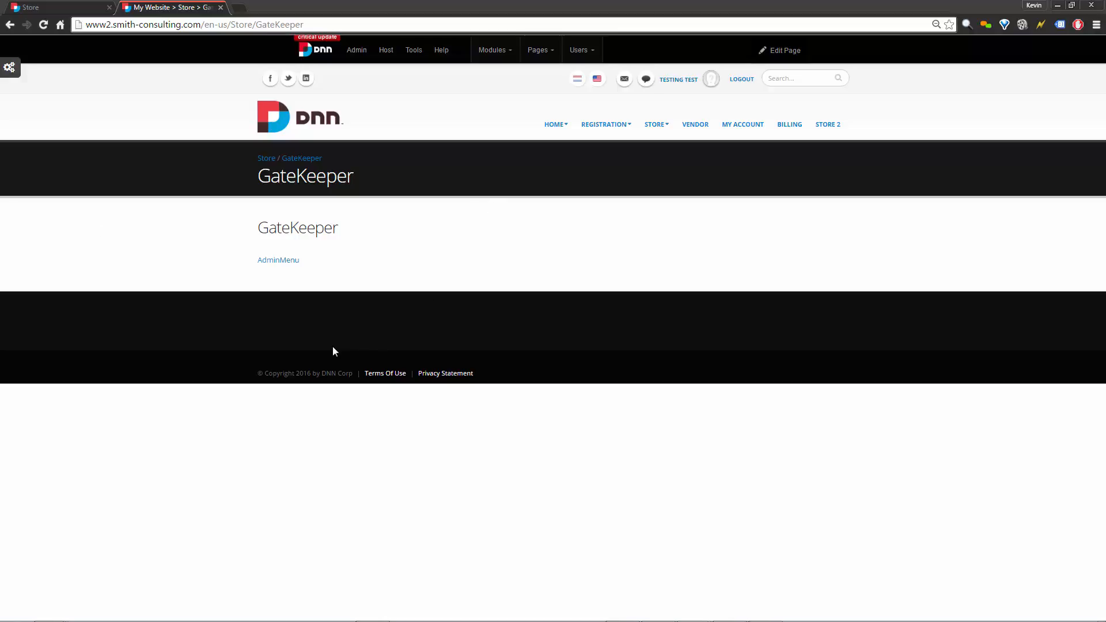
Open the GateKeeper Admin Main Menu from the AdminMenu link, going back once and reopening it.
{"action": "left_click", "coordinate": [279, 262]}
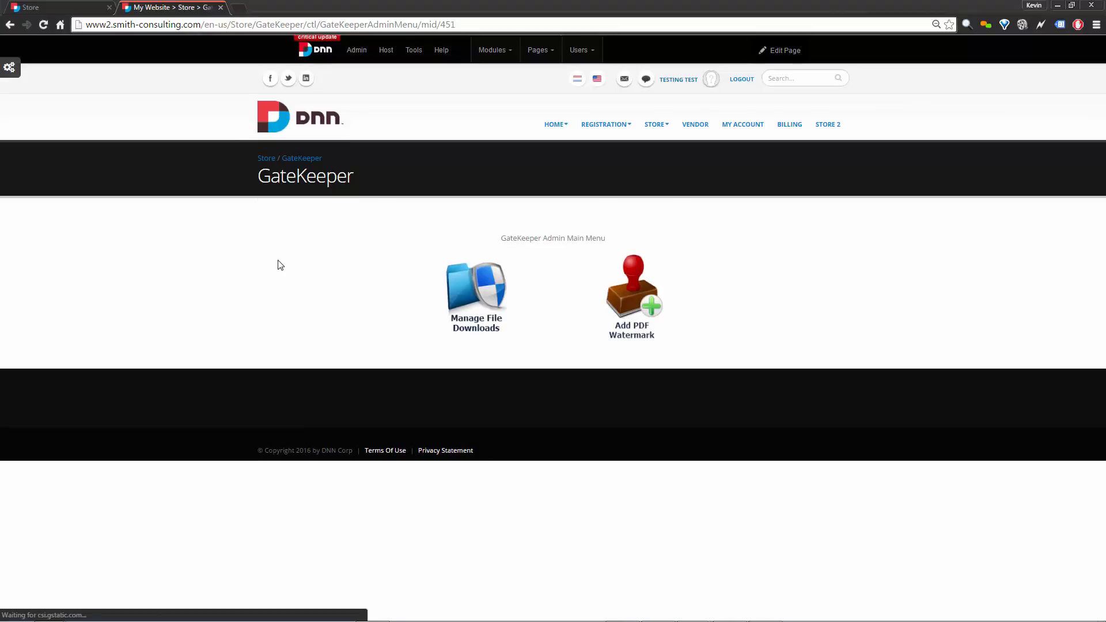
{"action": "key", "text": "alt+Left"}
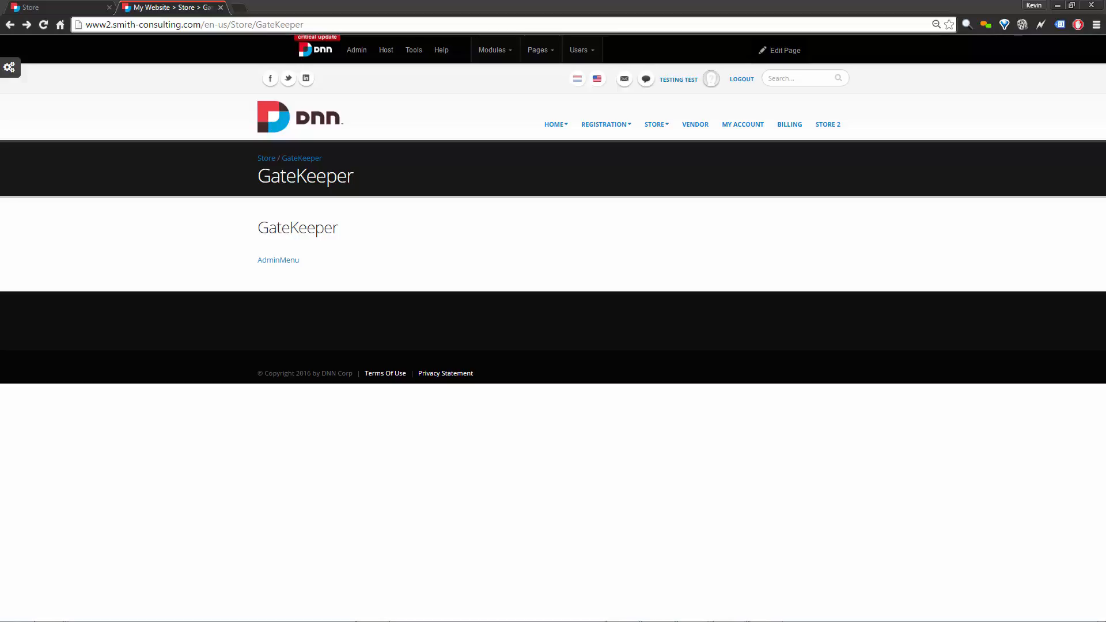
{"action": "left_click", "coordinate": [278, 261]}
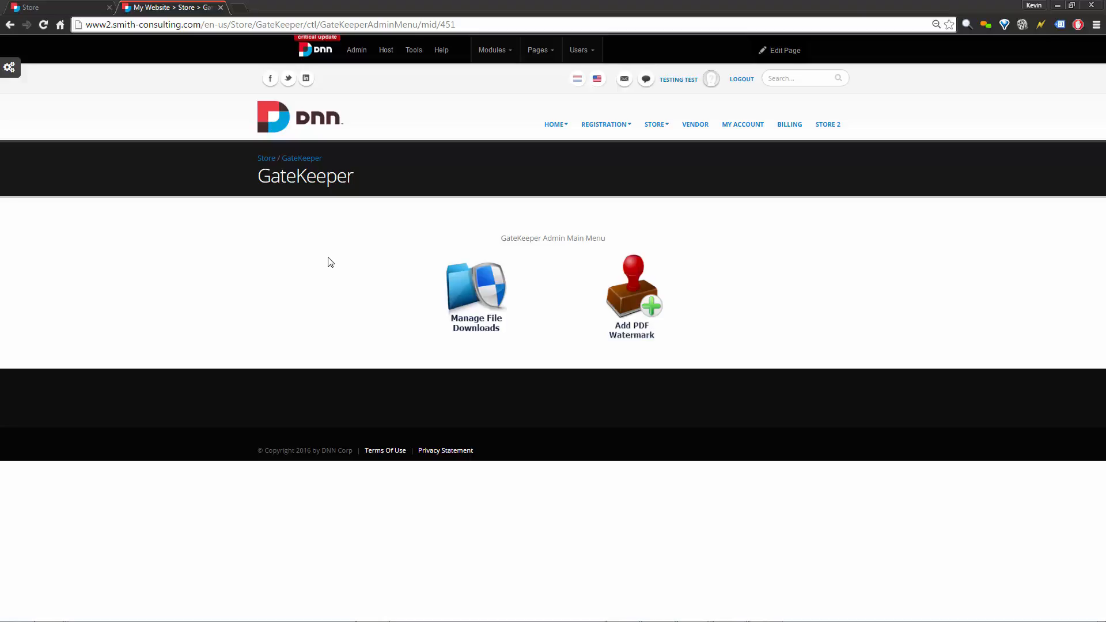
Go to Manage File Downloads and begin a new product download record.
{"action": "left_click", "coordinate": [482, 295]}
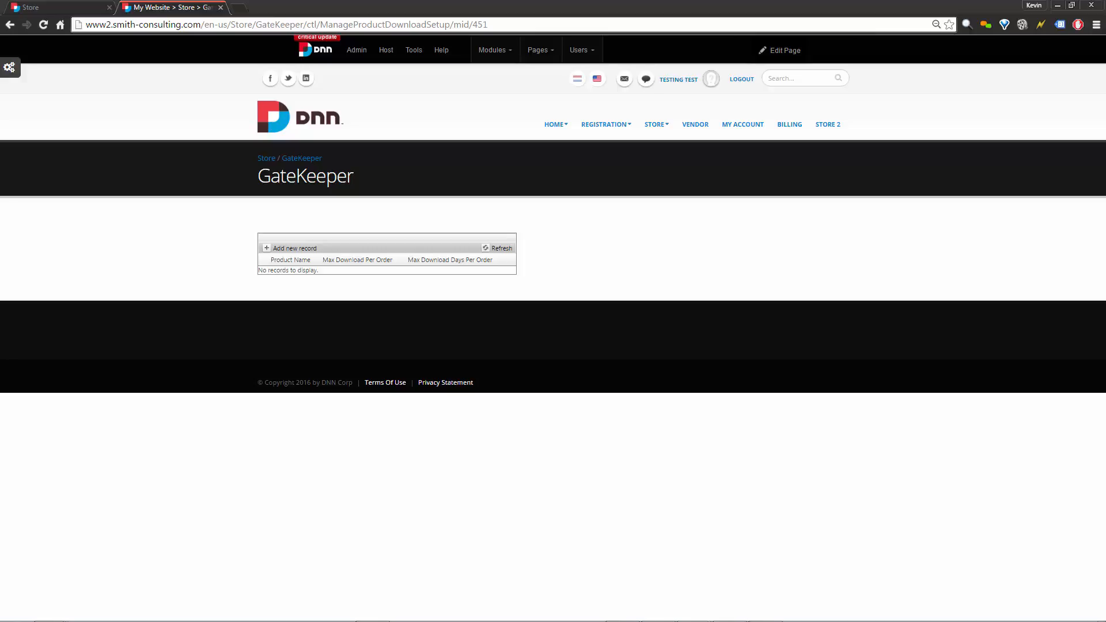
{"action": "left_click", "coordinate": [270, 250]}
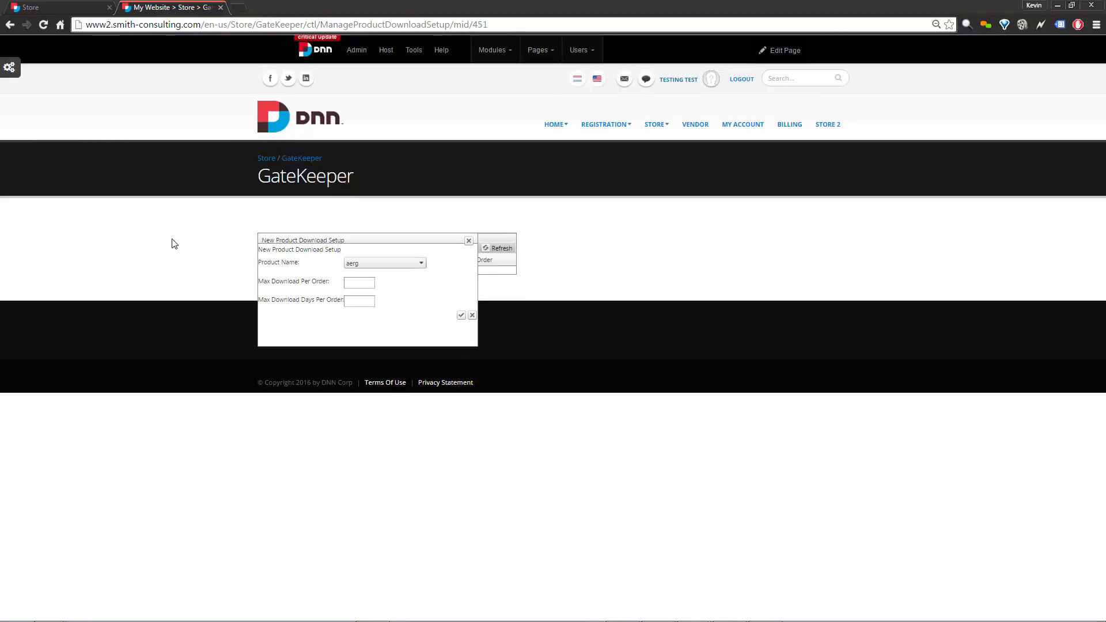
{"action": "left_click", "coordinate": [398, 268]}
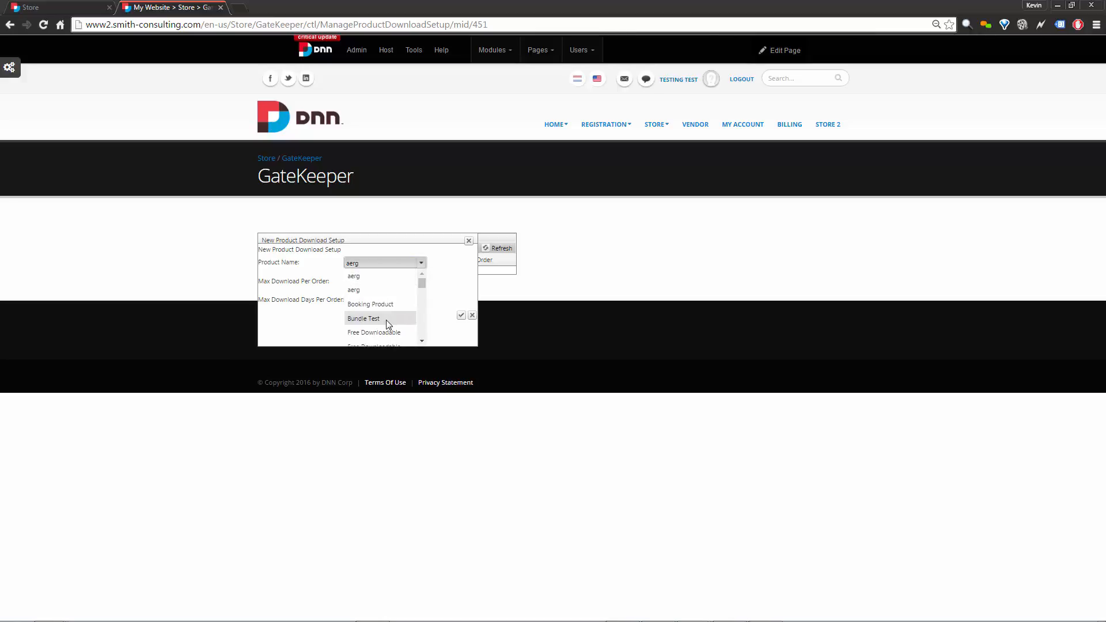
{"action": "left_click_drag", "start_coordinate": [421, 287], "coordinate": [430, 346]}
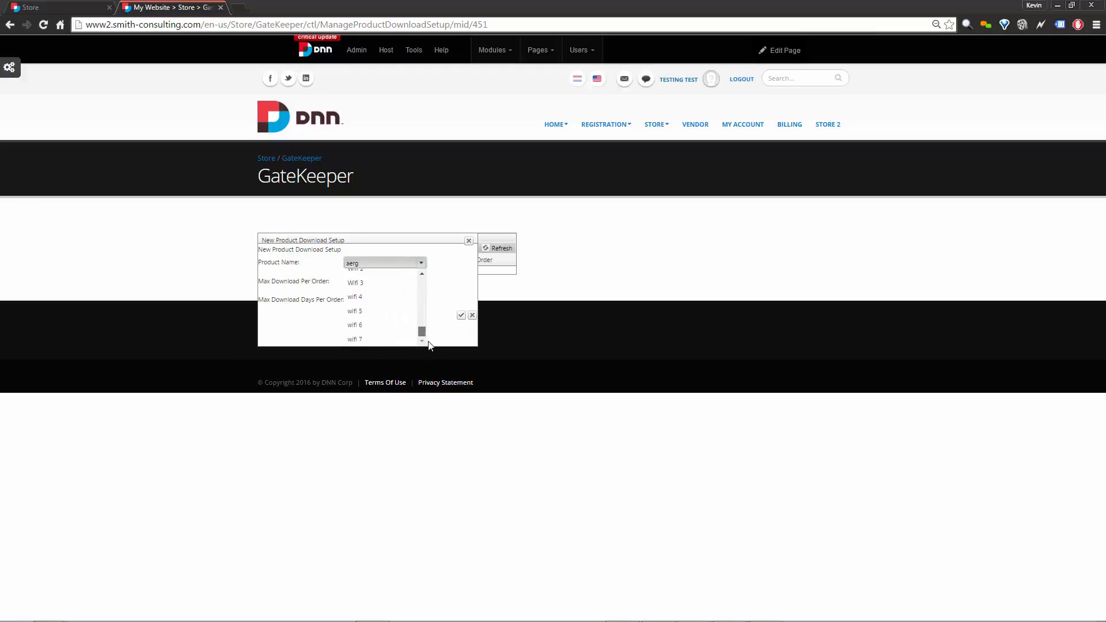
{"action": "left_click", "coordinate": [421, 275]}
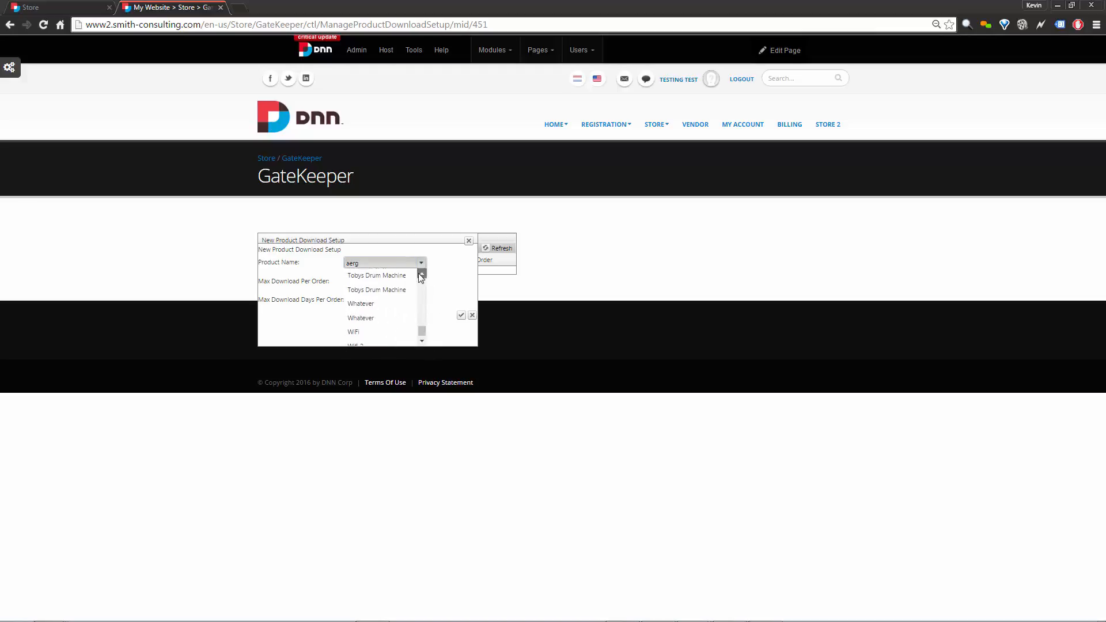
{"action": "left_click", "coordinate": [420, 275]}
{"action": "left_click", "coordinate": [419, 275]}
{"action": "left_click", "coordinate": [420, 274]}
{"action": "left_click", "coordinate": [420, 274]}
{"action": "left_click", "coordinate": [420, 274]}
{"action": "left_click", "coordinate": [420, 274]}
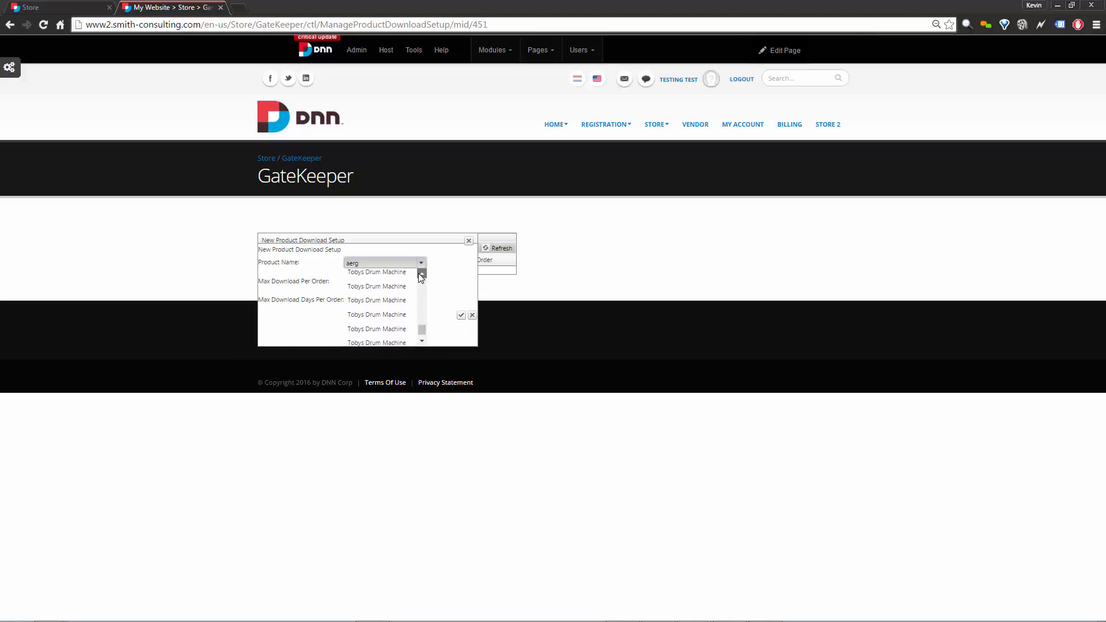
{"action": "left_click", "coordinate": [420, 274]}
{"action": "left_click", "coordinate": [420, 274]}
{"action": "left_click", "coordinate": [420, 274]}
{"action": "left_click", "coordinate": [420, 274]}
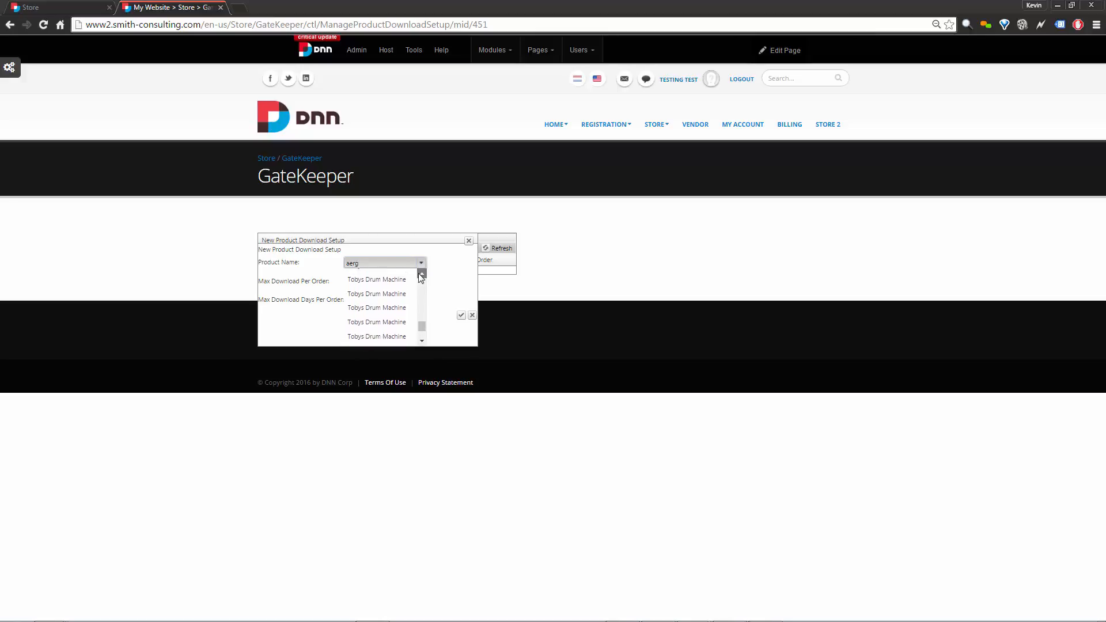
{"action": "left_click", "coordinate": [420, 275]}
{"action": "left_click", "coordinate": [420, 274]}
{"action": "left_click", "coordinate": [419, 274]}
{"action": "left_click", "coordinate": [419, 275]}
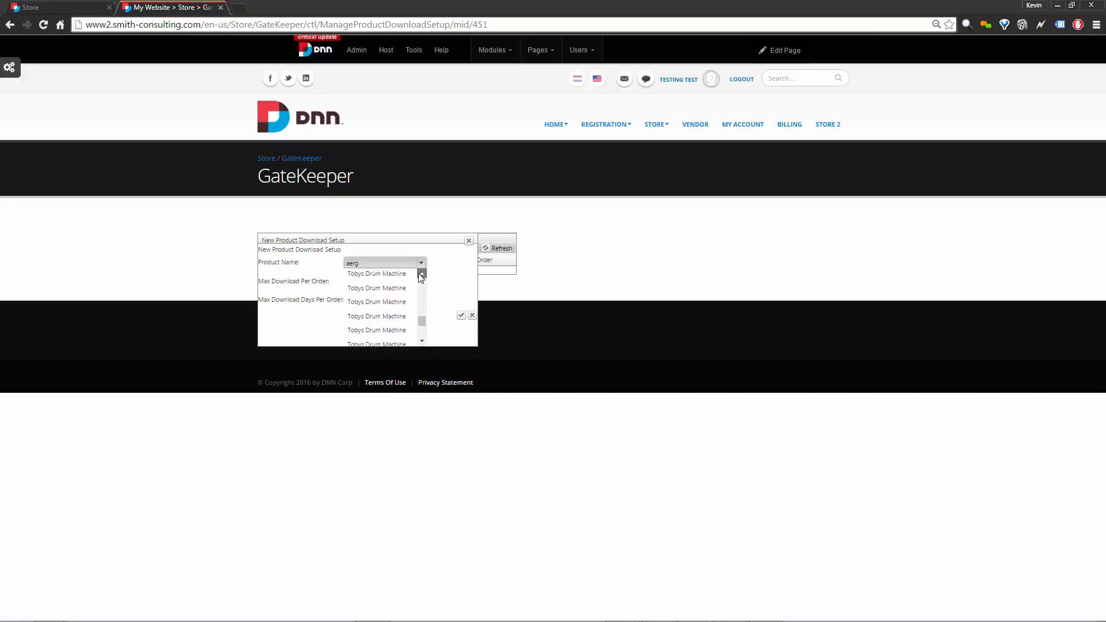
{"action": "left_click", "coordinate": [420, 274]}
{"action": "left_click", "coordinate": [419, 274]}
{"action": "left_click", "coordinate": [419, 274]}
{"action": "left_click", "coordinate": [420, 274]}
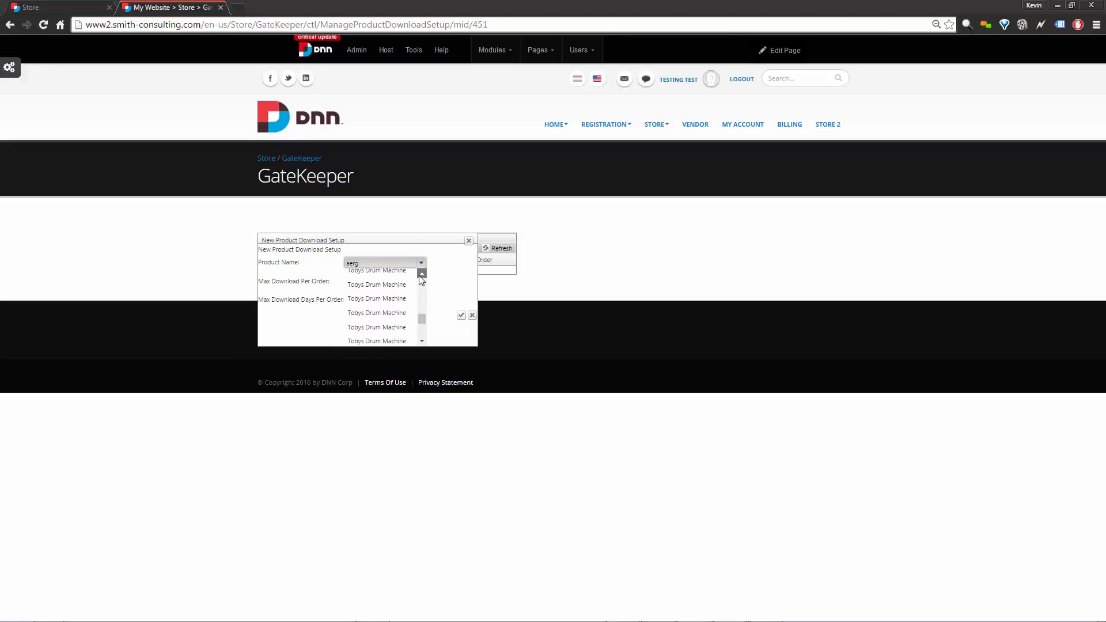
{"action": "left_click", "coordinate": [419, 275]}
{"action": "left_click", "coordinate": [420, 275]}
{"action": "left_click", "coordinate": [419, 274]}
{"action": "left_click", "coordinate": [420, 274]}
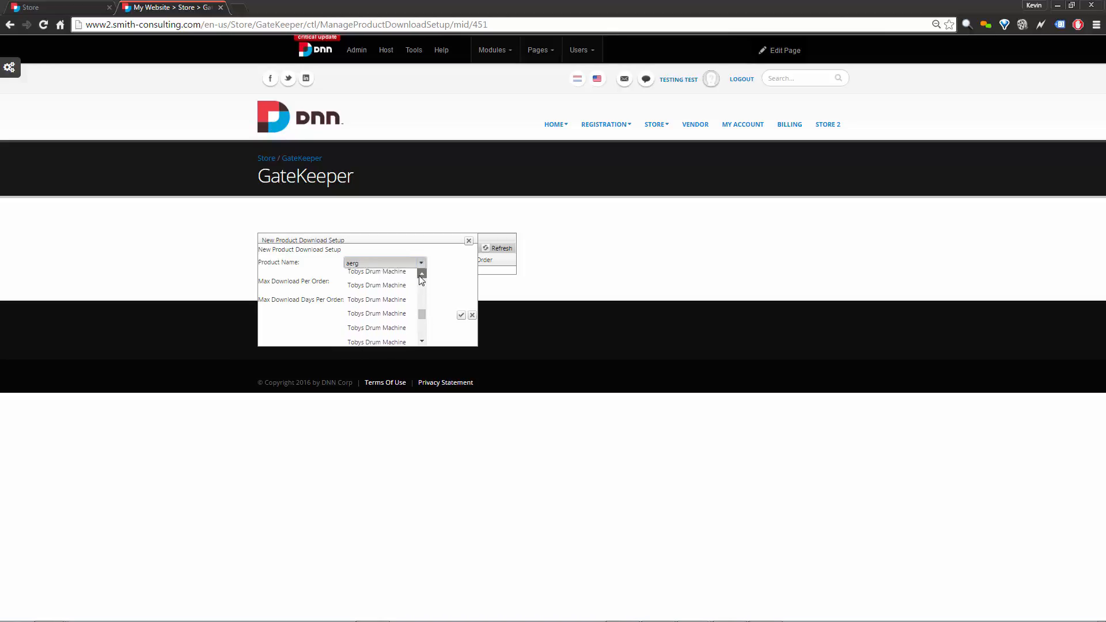
{"action": "left_click", "coordinate": [420, 275]}
{"action": "left_click", "coordinate": [420, 274]}
{"action": "left_click", "coordinate": [419, 275]}
{"action": "left_click", "coordinate": [419, 274]}
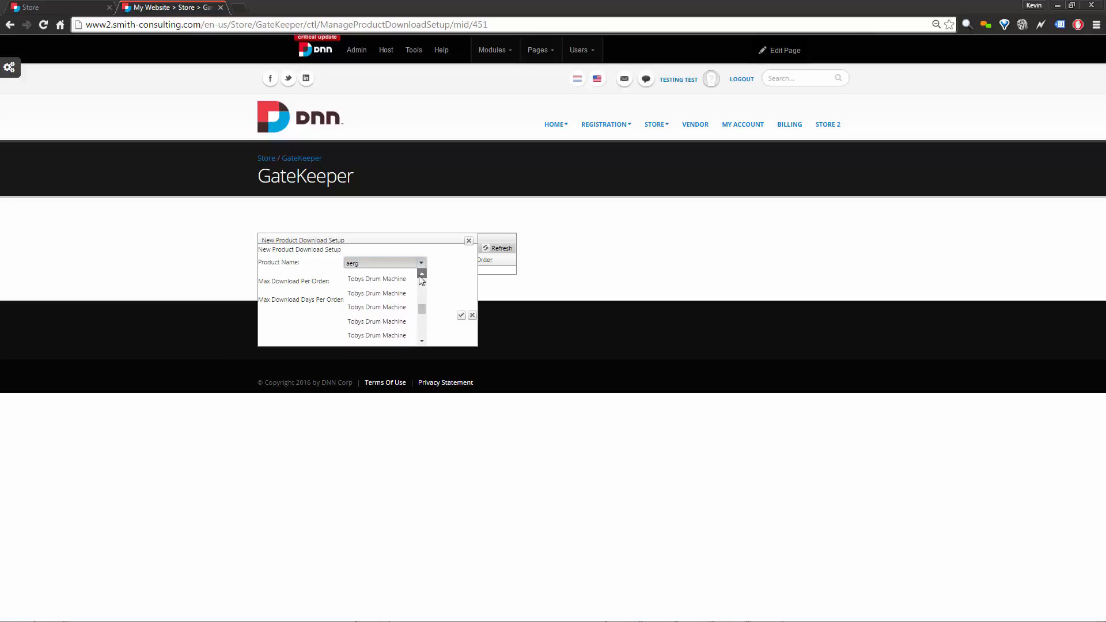
{"action": "left_click", "coordinate": [420, 275]}
{"action": "left_click", "coordinate": [420, 275]}
{"action": "left_click", "coordinate": [420, 274]}
{"action": "left_click", "coordinate": [419, 275]}
{"action": "left_click", "coordinate": [422, 342]}
{"action": "left_click", "coordinate": [423, 341]}
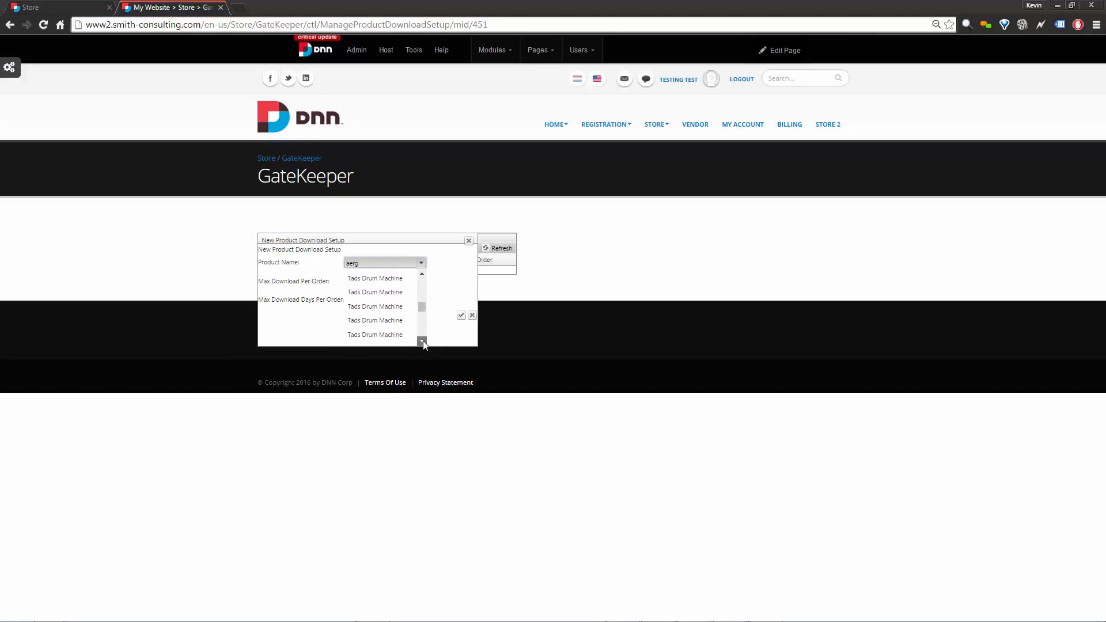
{"action": "left_click", "coordinate": [422, 341]}
{"action": "left_click", "coordinate": [423, 341]}
{"action": "left_click", "coordinate": [422, 341]}
{"action": "left_click", "coordinate": [422, 275]}
{"action": "left_click", "coordinate": [422, 274]}
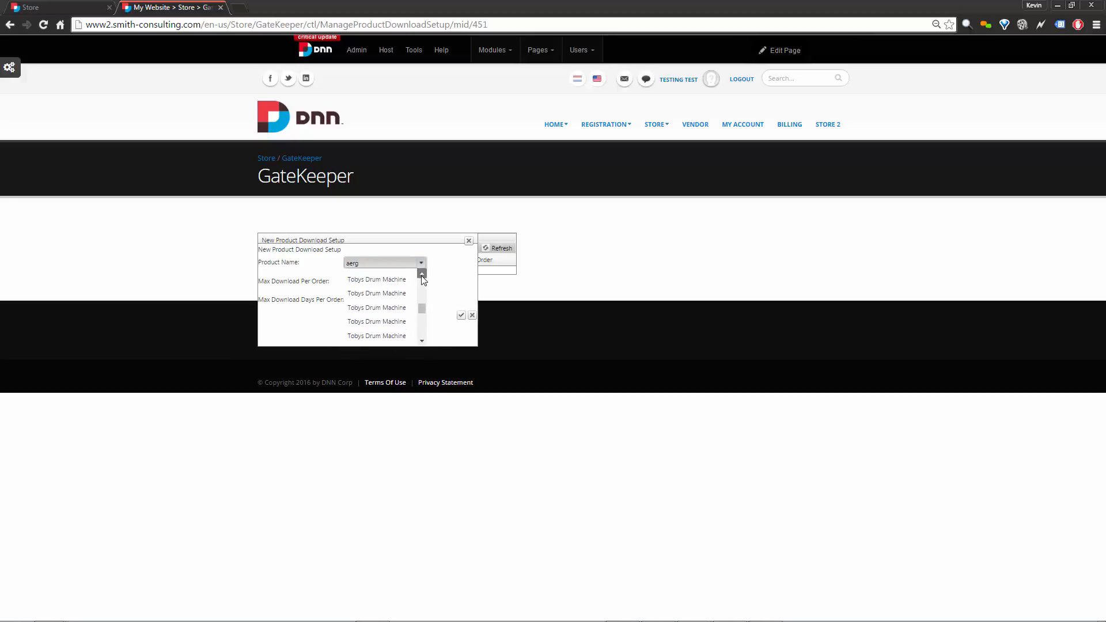
{"action": "left_click", "coordinate": [422, 274]}
{"action": "left_click", "coordinate": [423, 274]}
{"action": "left_click", "coordinate": [423, 274]}
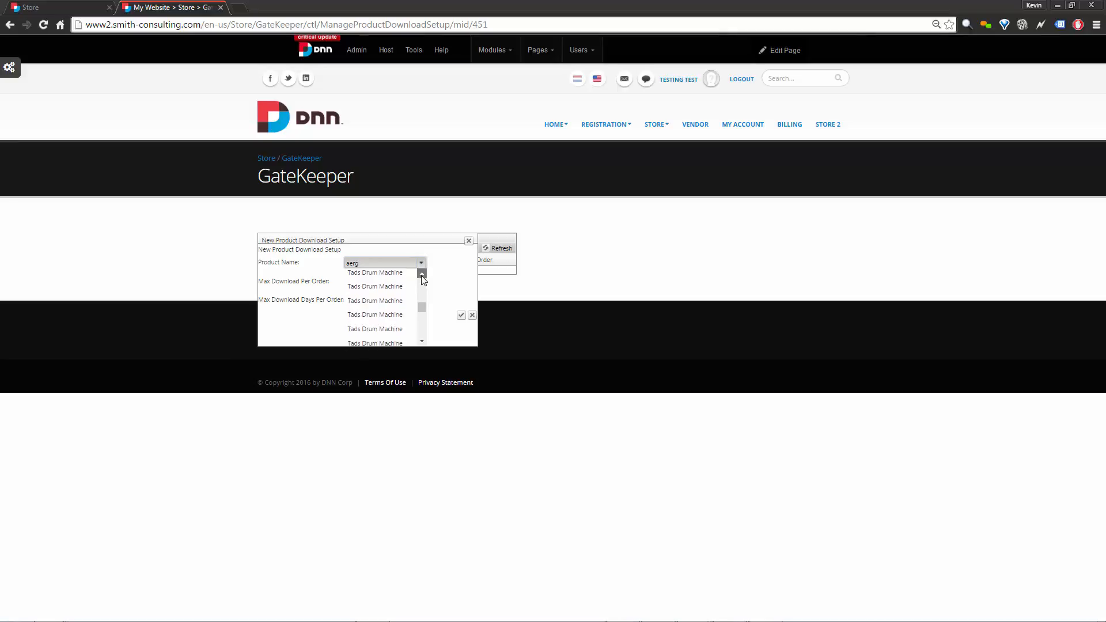
{"action": "left_click", "coordinate": [423, 274]}
{"action": "left_click", "coordinate": [423, 275]}
{"action": "left_click", "coordinate": [422, 274]}
{"action": "left_click", "coordinate": [422, 275]}
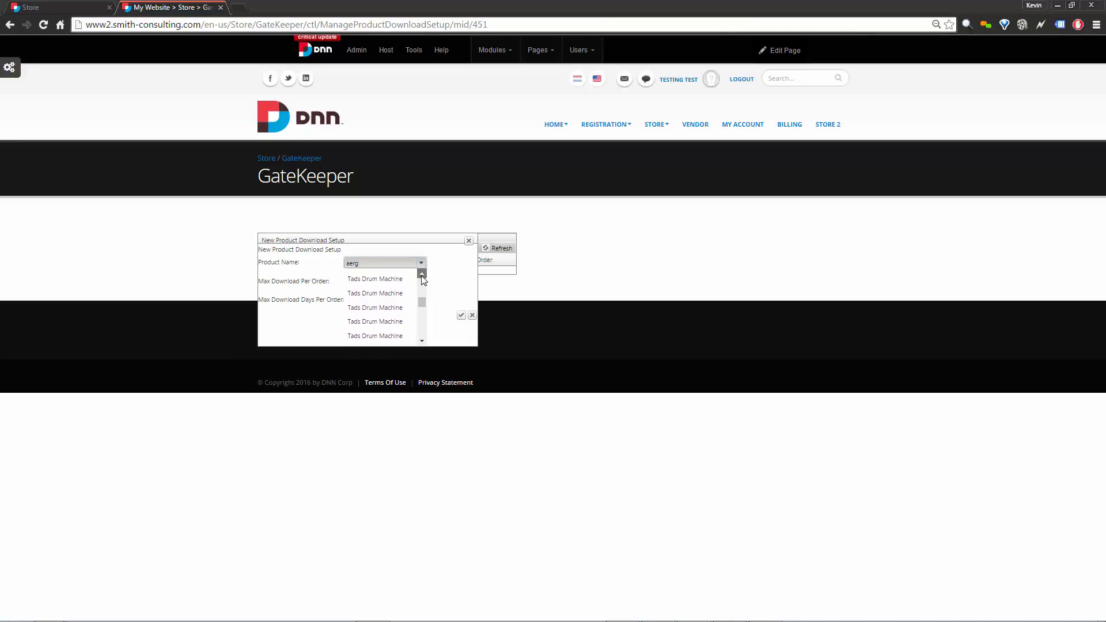
{"action": "left_click", "coordinate": [423, 274]}
{"action": "left_click", "coordinate": [422, 274]}
{"action": "left_click", "coordinate": [422, 274]}
{"action": "left_click", "coordinate": [423, 275]}
{"action": "left_click", "coordinate": [423, 275]}
{"action": "left_click", "coordinate": [422, 274]}
{"action": "left_click", "coordinate": [422, 274]}
{"action": "left_click", "coordinate": [422, 275]}
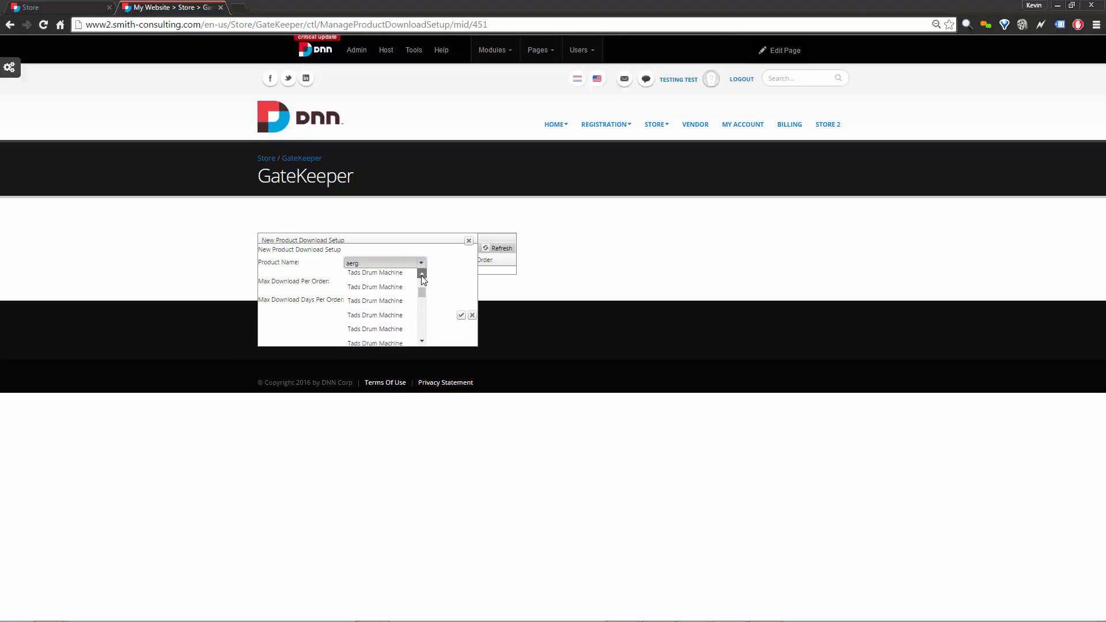
{"action": "left_click", "coordinate": [423, 275]}
{"action": "left_click", "coordinate": [422, 275]}
{"action": "left_click", "coordinate": [422, 275]}
{"action": "left_click", "coordinate": [423, 275]}
{"action": "left_click", "coordinate": [422, 274]}
{"action": "left_click", "coordinate": [423, 275]}
{"action": "left_click", "coordinate": [422, 274]}
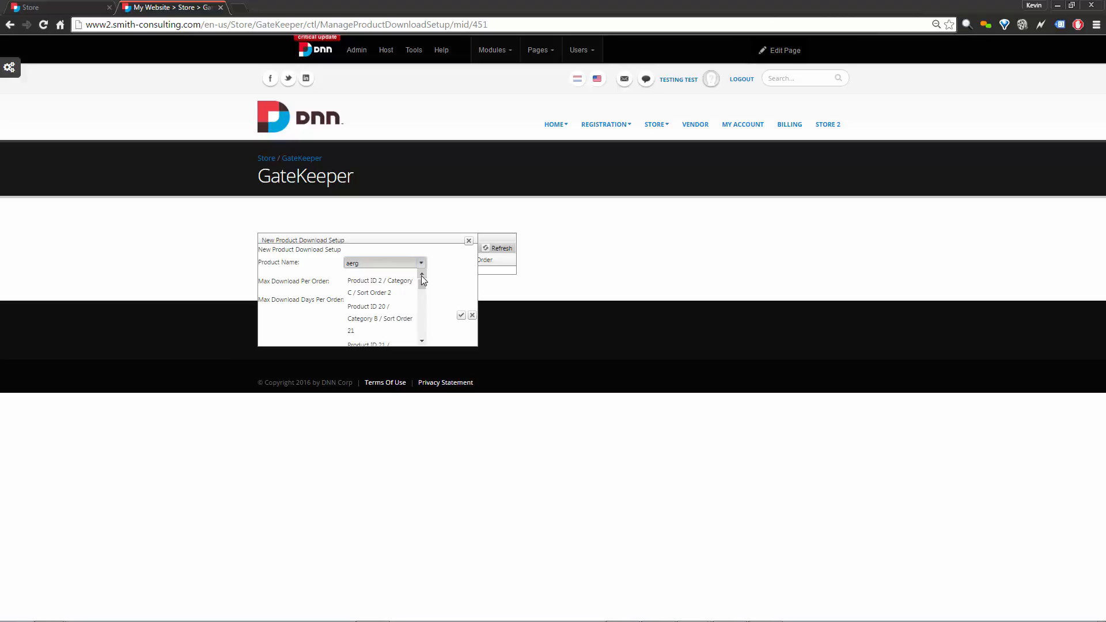
{"action": "left_click", "coordinate": [422, 274]}
{"action": "left_click", "coordinate": [422, 275]}
{"action": "left_click", "coordinate": [423, 275]}
{"action": "left_click", "coordinate": [423, 275]}
{"action": "left_click", "coordinate": [423, 275]}
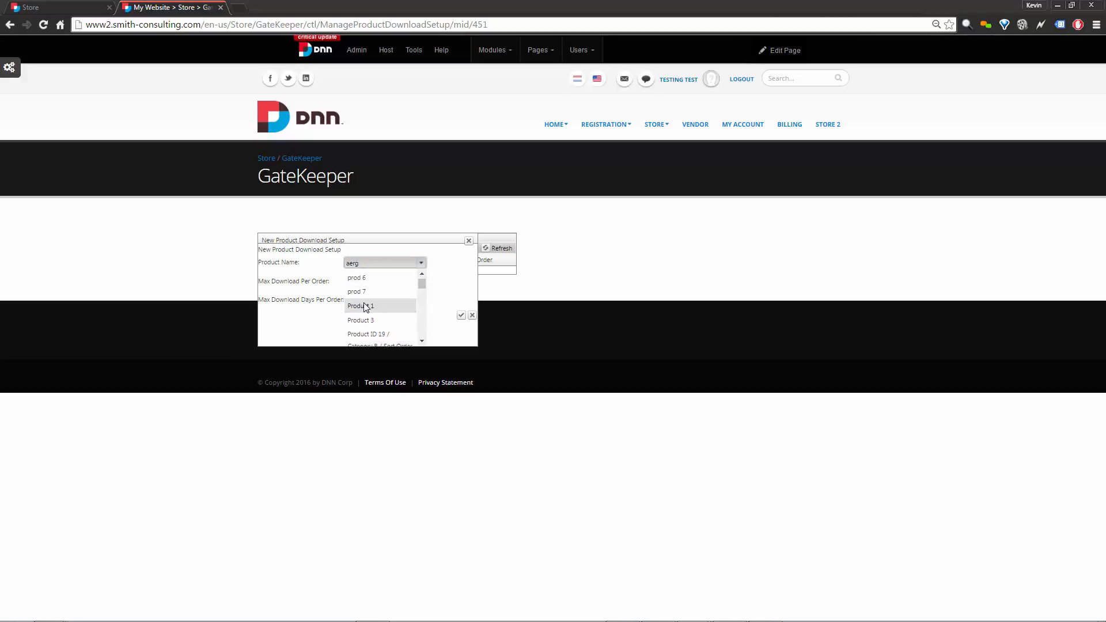
{"action": "scroll", "coordinate": [421, 279], "scroll_direction": "up", "scroll_amount": 3}
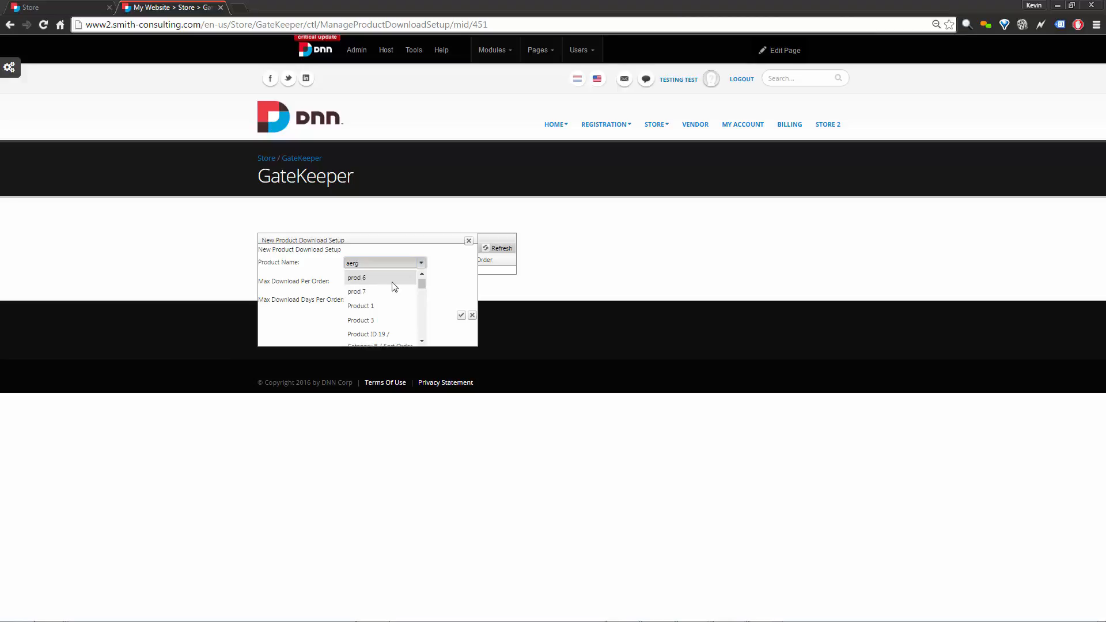
{"action": "scroll", "coordinate": [420, 277], "scroll_direction": "up", "scroll_amount": 4}
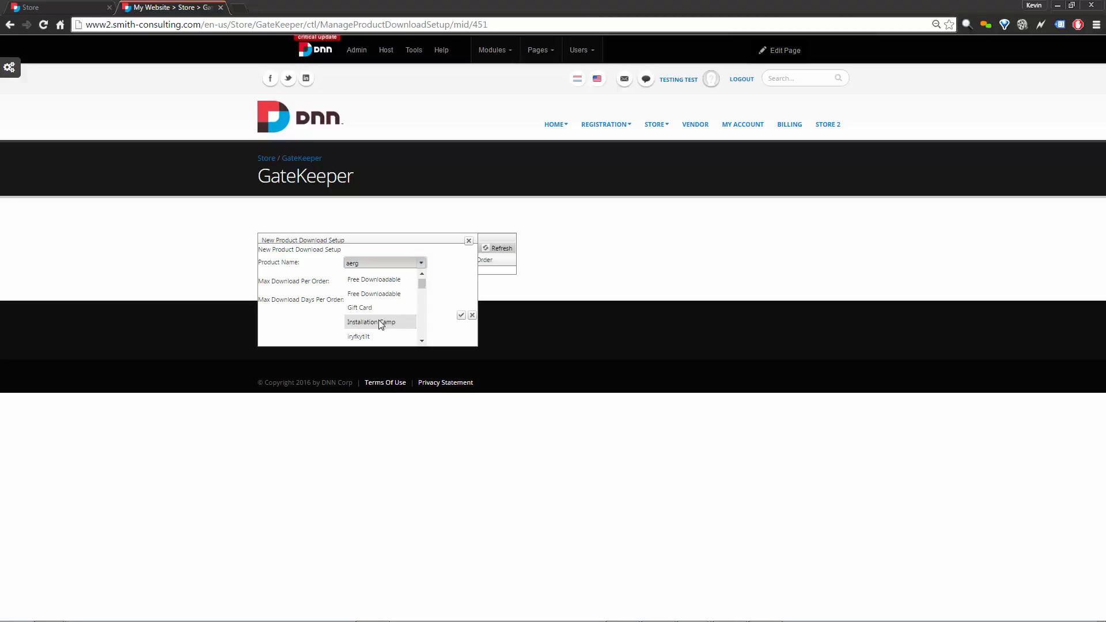
Select Free Downloadable with 2 max downloads per order and try saving; it's rejected.
{"action": "left_click", "coordinate": [379, 294]}
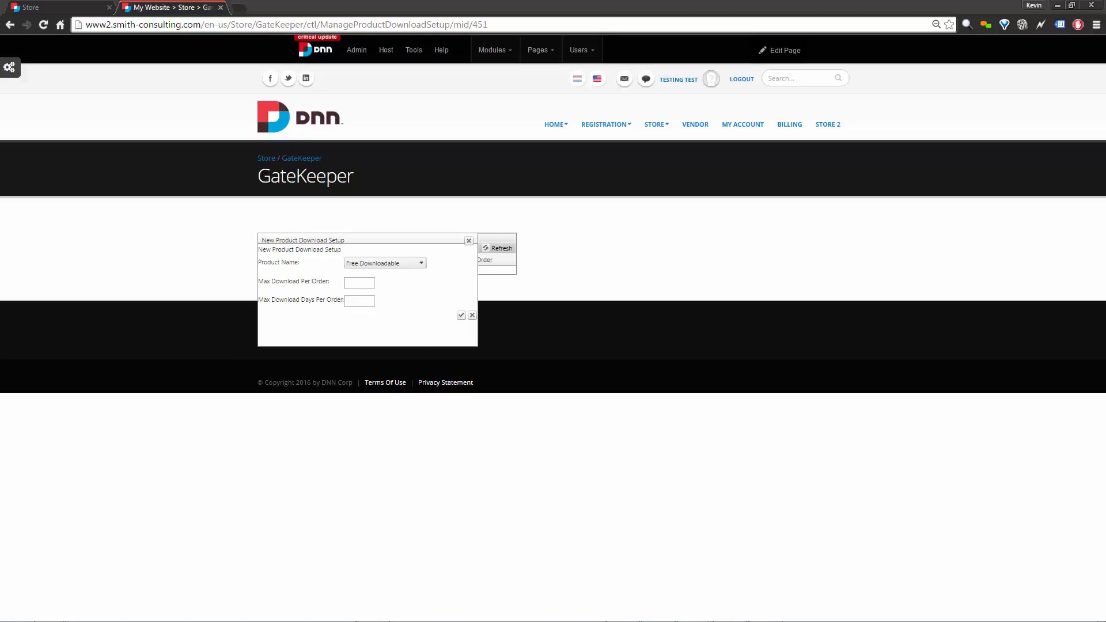
{"action": "left_click", "coordinate": [363, 282]}
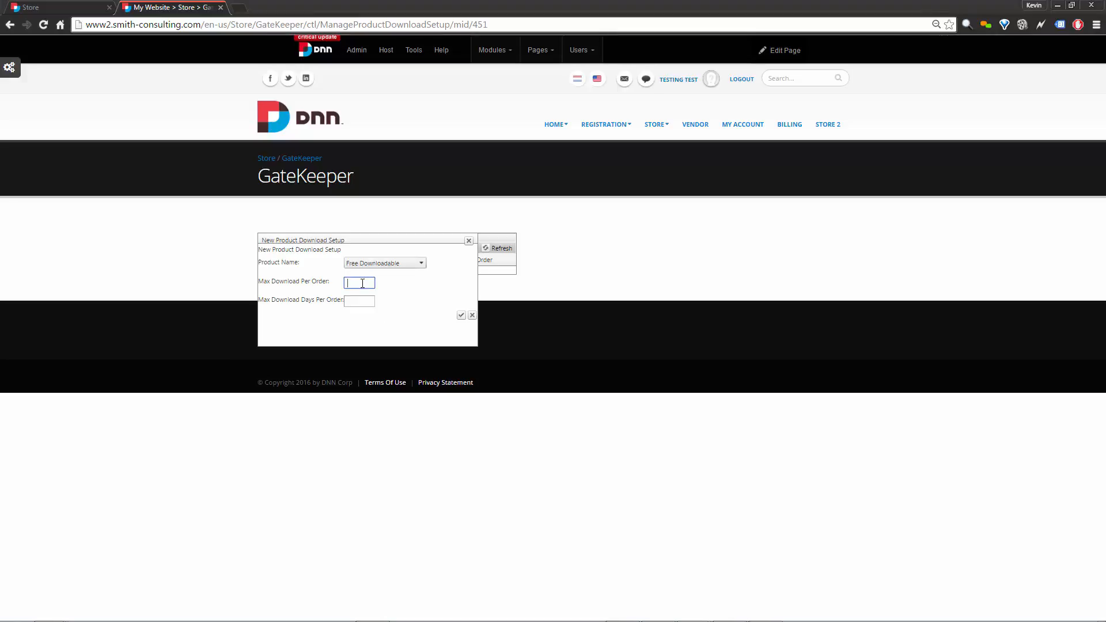
{"action": "type", "text": "2"}
{"action": "left_click", "coordinate": [461, 316]}
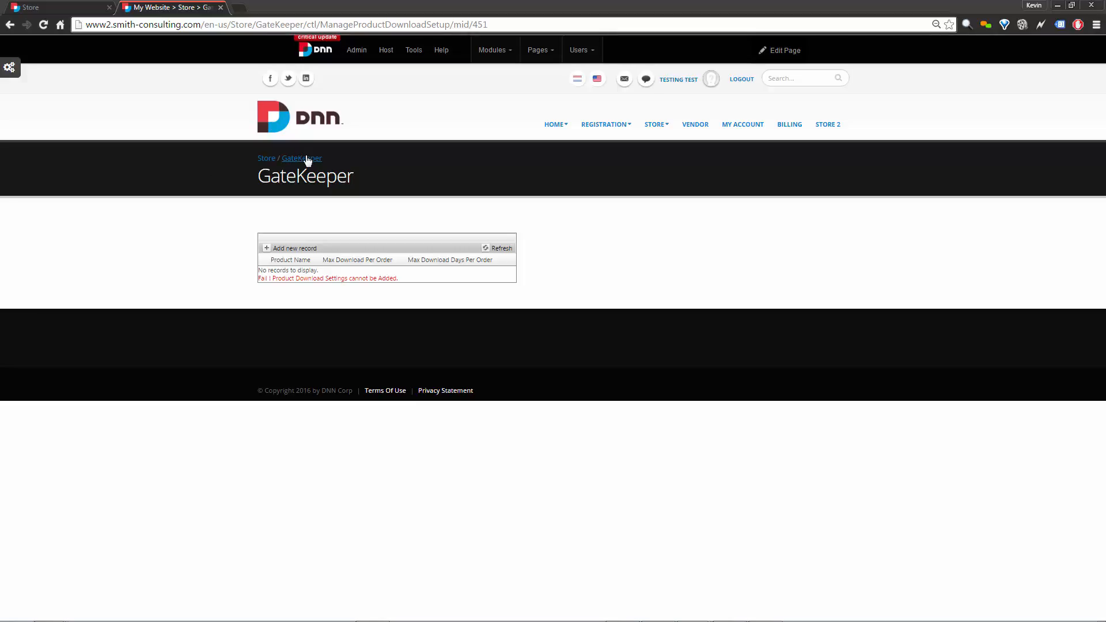
Start a new download record and pick Installation Camp from the Product Name list.
{"action": "left_click", "coordinate": [268, 249]}
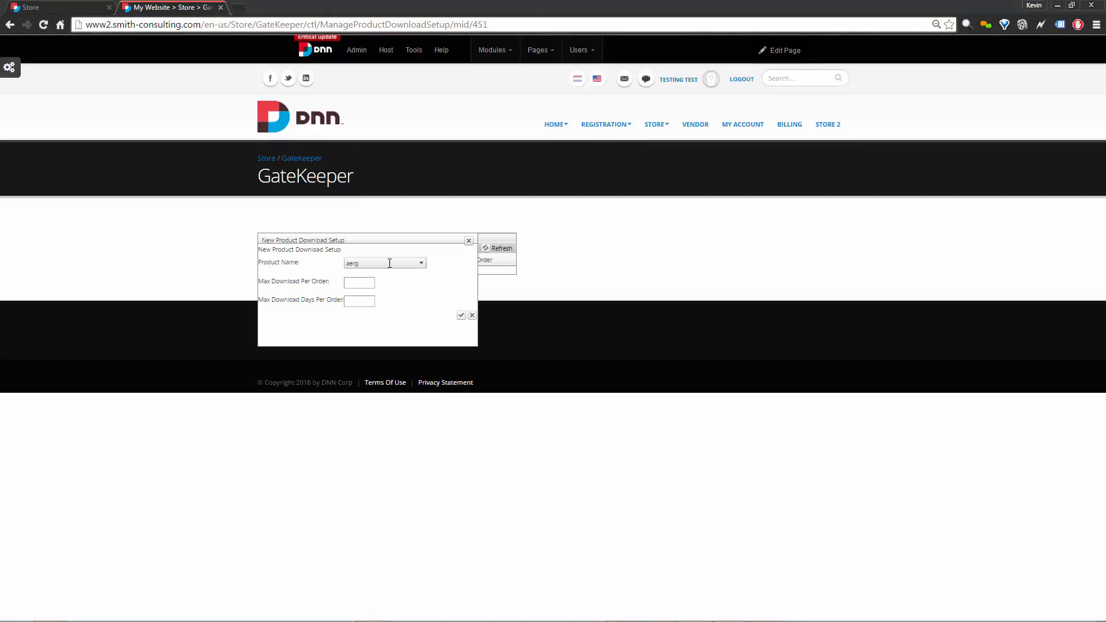
{"action": "left_click", "coordinate": [392, 263]}
{"action": "scroll", "coordinate": [390, 291], "scroll_direction": "down", "scroll_amount": 2}
{"action": "scroll", "coordinate": [391, 293], "scroll_direction": "down", "scroll_amount": 6}
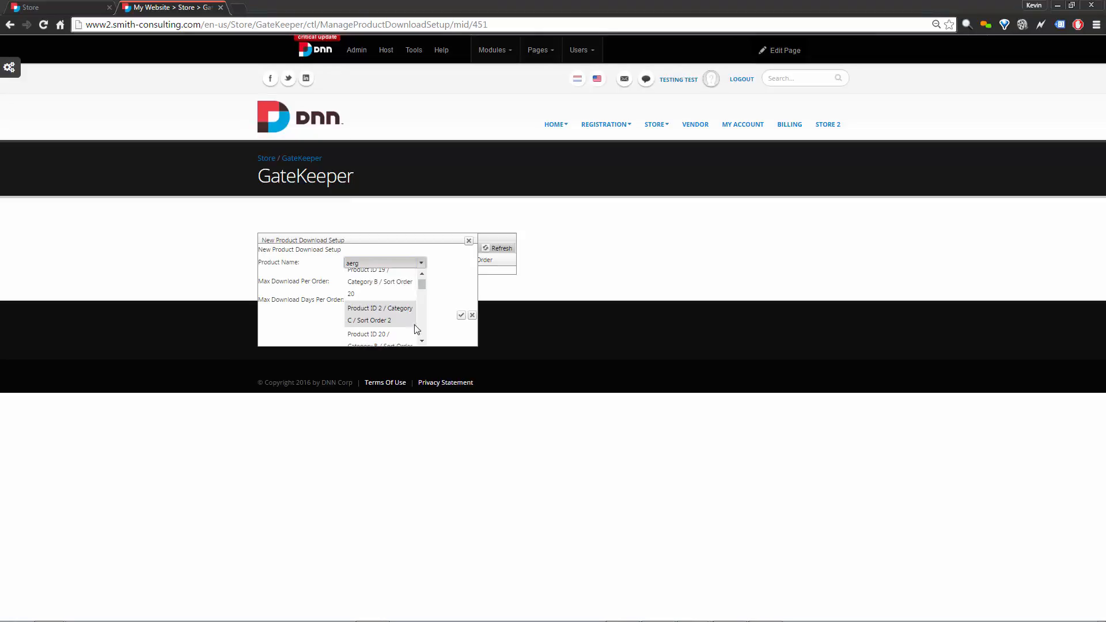
{"action": "left_click", "coordinate": [421, 275]}
{"action": "left_click", "coordinate": [422, 276]}
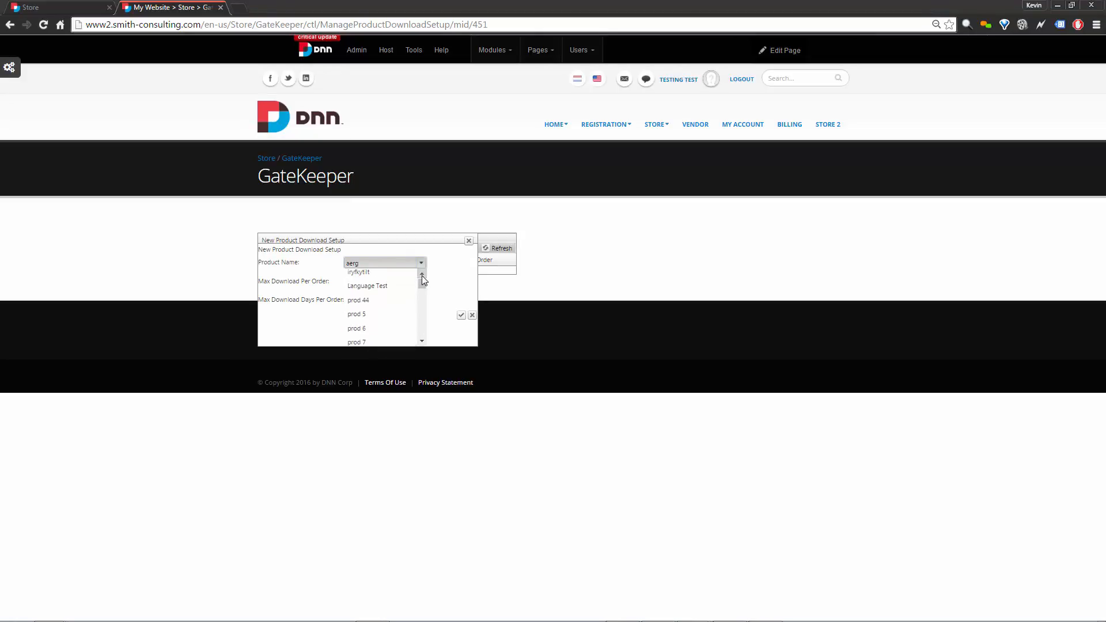
{"action": "left_click", "coordinate": [422, 342]}
{"action": "left_click", "coordinate": [423, 342]}
{"action": "left_click", "coordinate": [422, 342]}
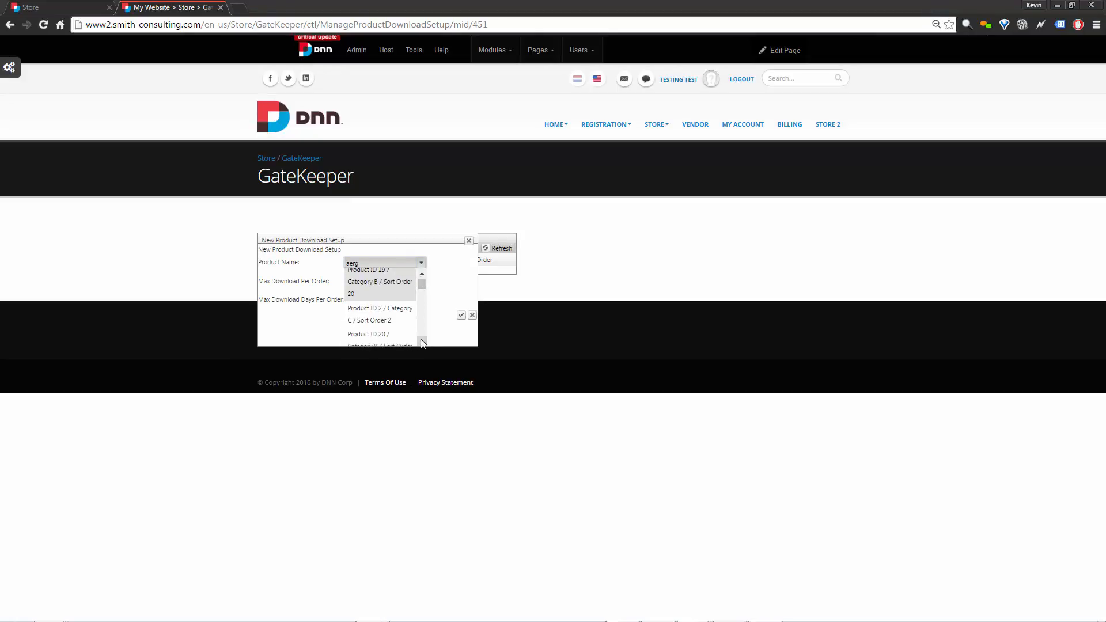
{"action": "left_click", "coordinate": [422, 342]}
{"action": "left_click", "coordinate": [422, 342]}
{"action": "left_click", "coordinate": [422, 342]}
{"action": "left_click", "coordinate": [423, 342]}
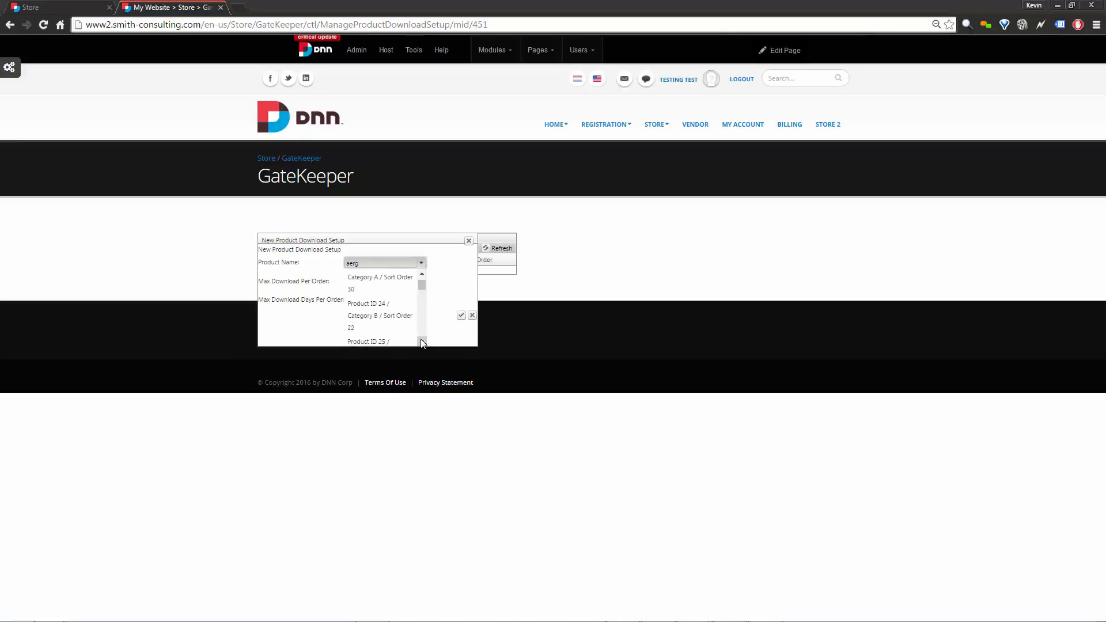
{"action": "left_click", "coordinate": [423, 341]}
{"action": "left_click", "coordinate": [423, 342]}
{"action": "left_click", "coordinate": [422, 342]}
{"action": "left_click", "coordinate": [422, 341]}
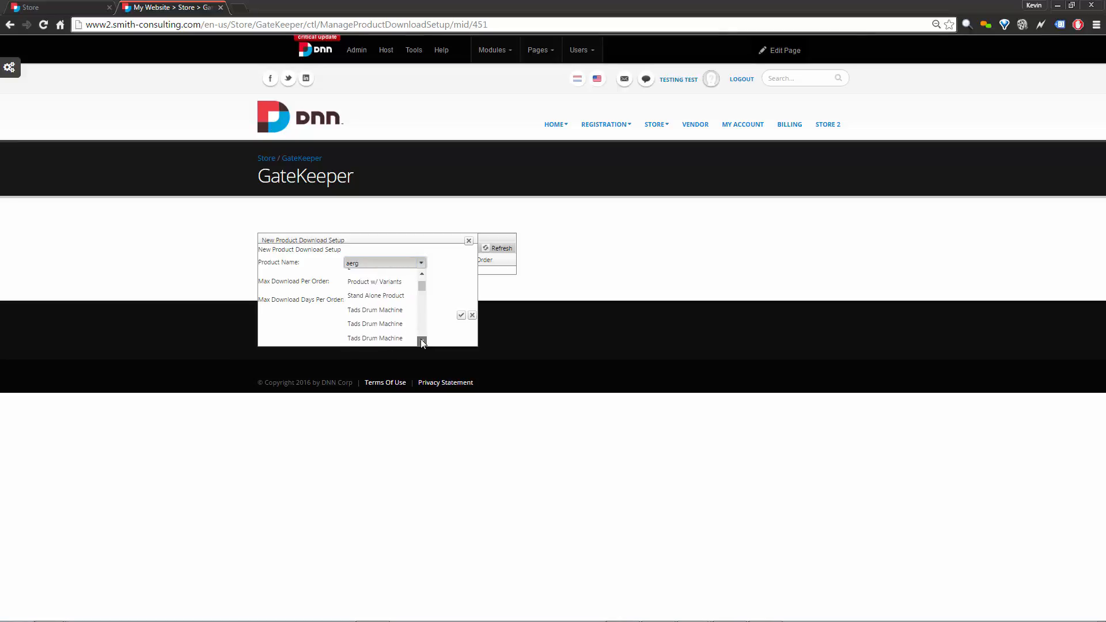
{"action": "left_click", "coordinate": [422, 342]}
{"action": "left_click", "coordinate": [422, 342]}
{"action": "left_click", "coordinate": [422, 276]}
{"action": "left_click", "coordinate": [422, 275]}
{"action": "left_click", "coordinate": [422, 274]}
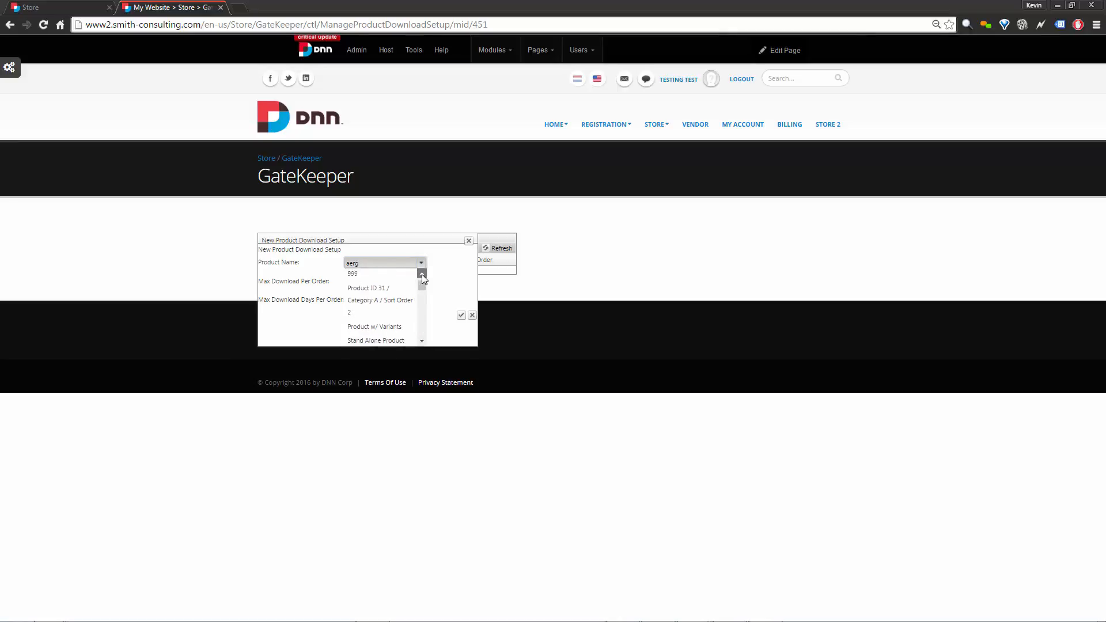
{"action": "left_click", "coordinate": [422, 274]}
{"action": "left_click", "coordinate": [421, 275]}
{"action": "left_click", "coordinate": [422, 274]}
{"action": "left_click", "coordinate": [422, 275]}
{"action": "left_click", "coordinate": [421, 275]}
{"action": "left_click", "coordinate": [422, 275]}
{"action": "left_click", "coordinate": [422, 274]}
{"action": "left_click", "coordinate": [421, 275]}
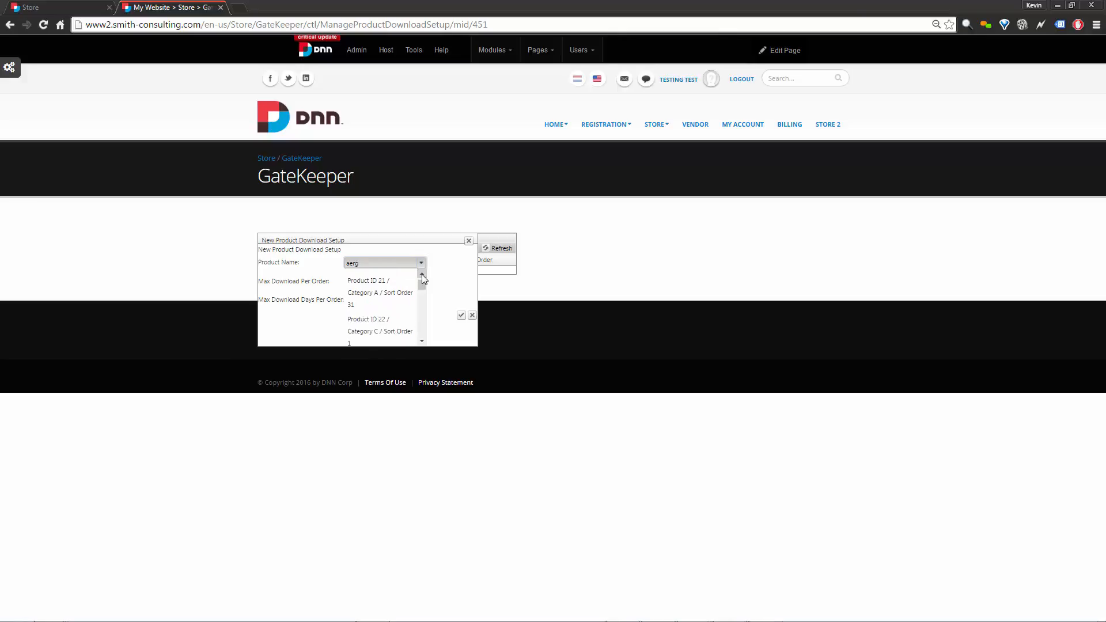
{"action": "left_click", "coordinate": [421, 275]}
{"action": "left_click", "coordinate": [422, 275]}
{"action": "left_click", "coordinate": [421, 275]}
{"action": "left_click", "coordinate": [422, 275]}
{"action": "left_click", "coordinate": [421, 275]}
{"action": "left_click", "coordinate": [422, 275]}
{"action": "left_click", "coordinate": [422, 275]}
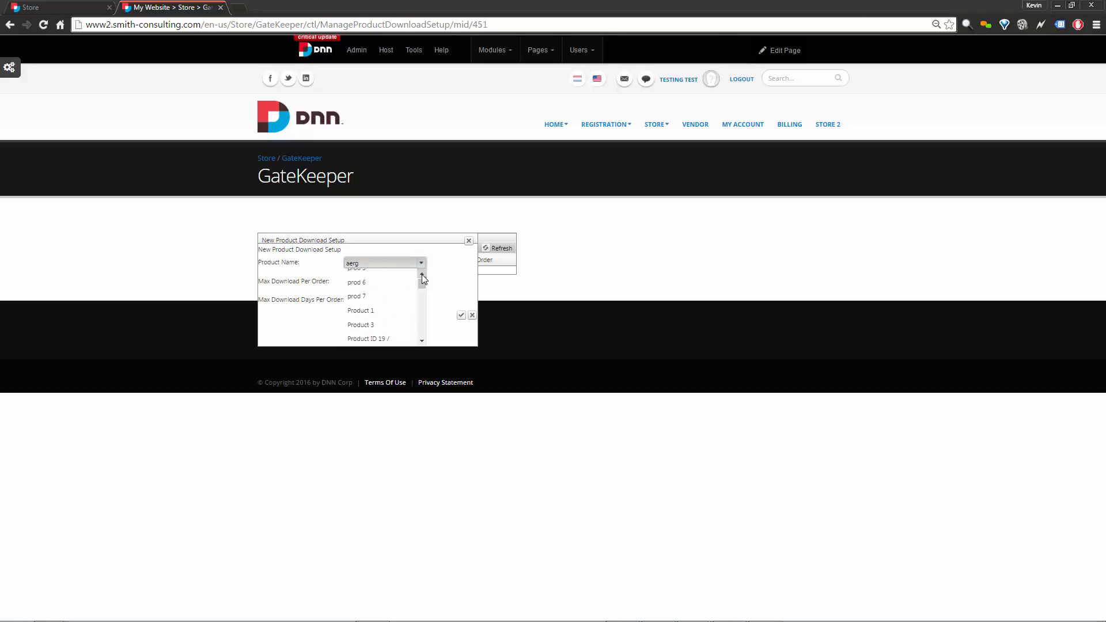
{"action": "left_click", "coordinate": [422, 275]}
{"action": "left_click", "coordinate": [421, 275]}
{"action": "left_click", "coordinate": [421, 275]}
{"action": "left_click", "coordinate": [422, 275]}
{"action": "left_click", "coordinate": [385, 303]}
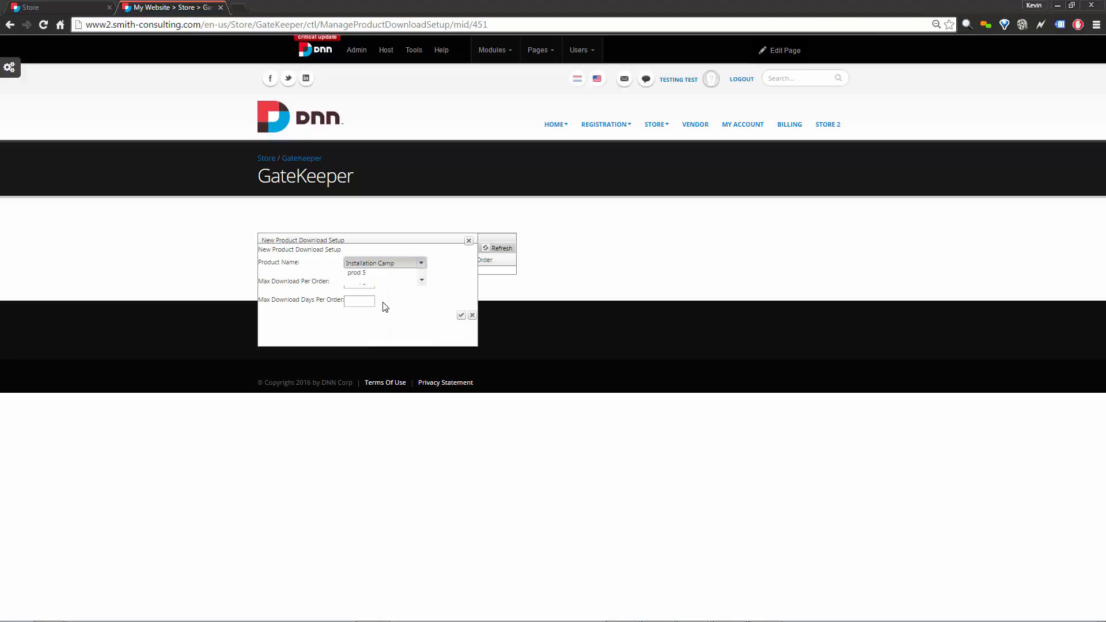
Enter 2 as Installation Camp's Max Download Per Order.
{"action": "left_click", "coordinate": [367, 282]}
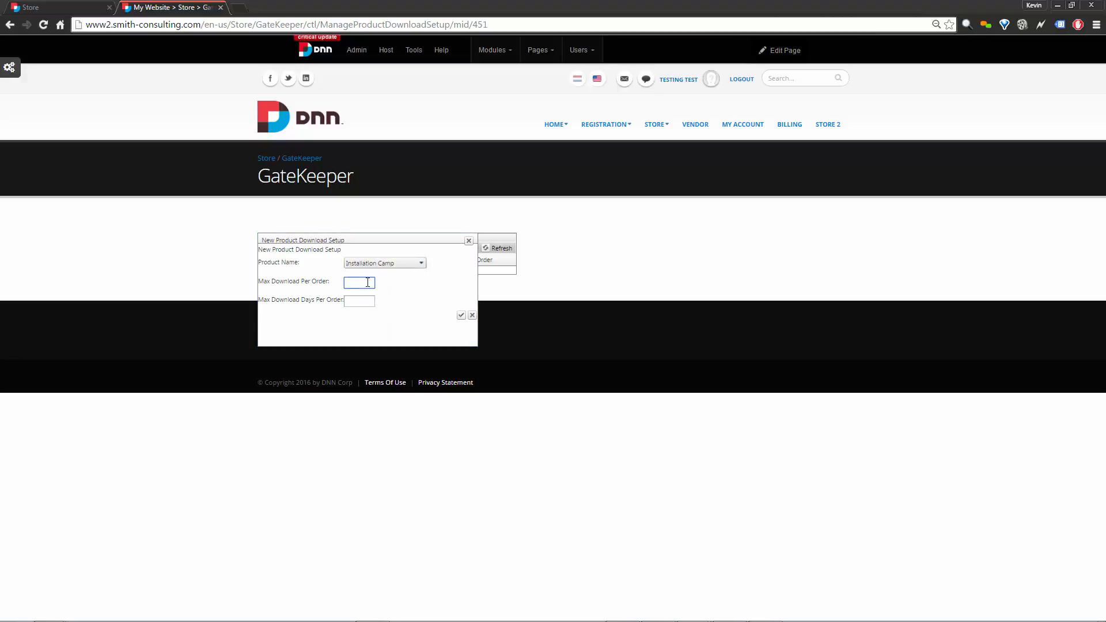
{"action": "type", "text": "2"}
{"action": "left_click", "coordinate": [419, 297]}
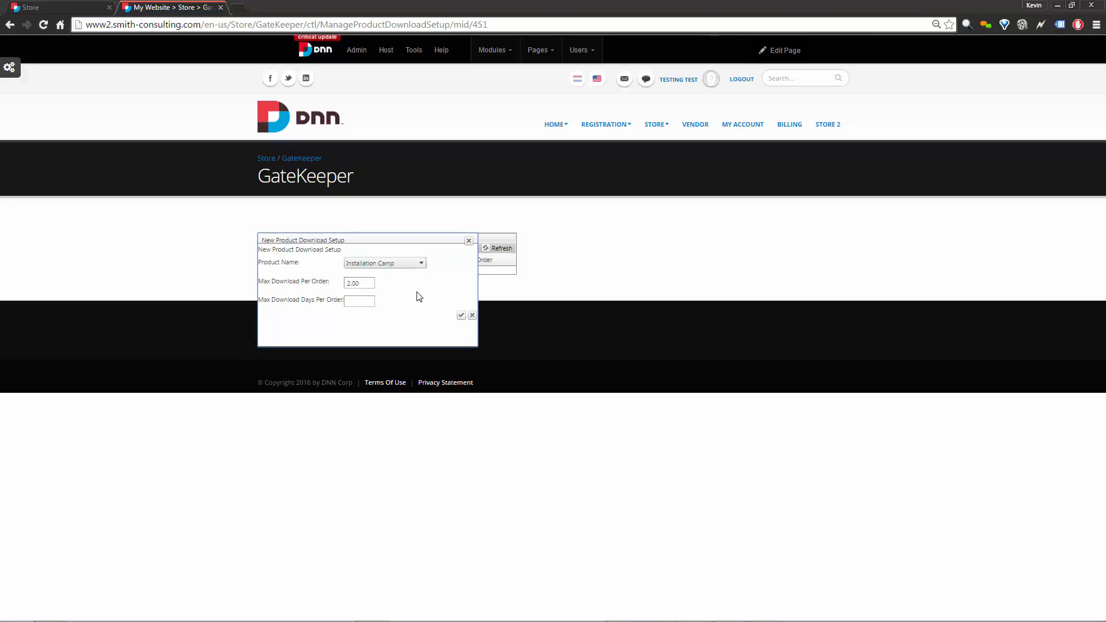
{"action": "left_click", "coordinate": [359, 302]}
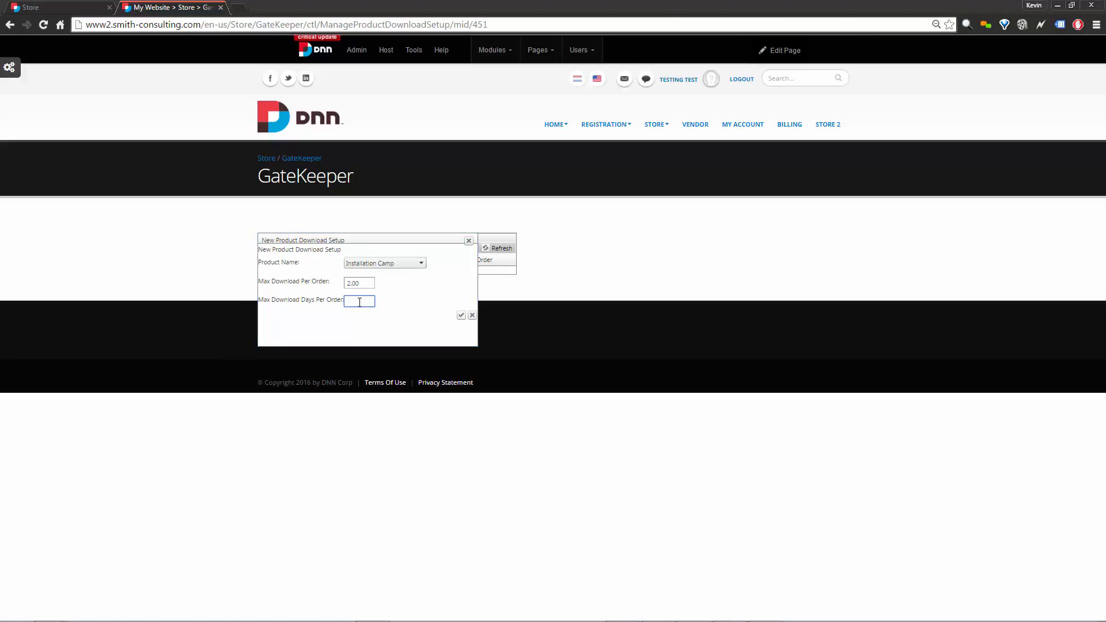
Enter 5 download days, save the Installation Camp record, and return to the Store page.
{"action": "type", "text": "5"}
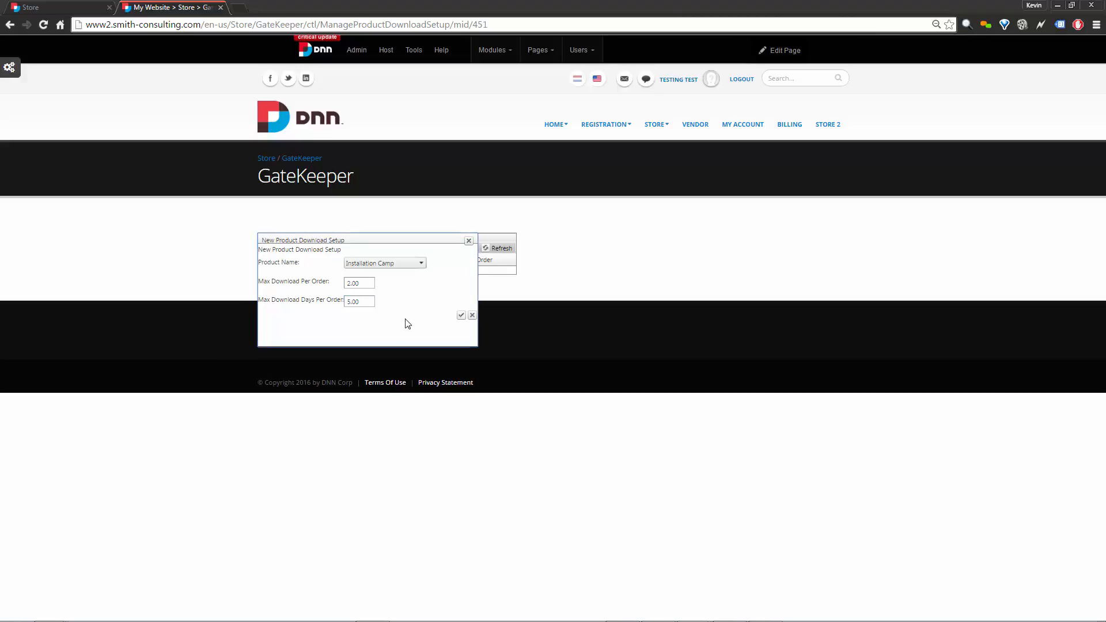
{"action": "left_click", "coordinate": [461, 316]}
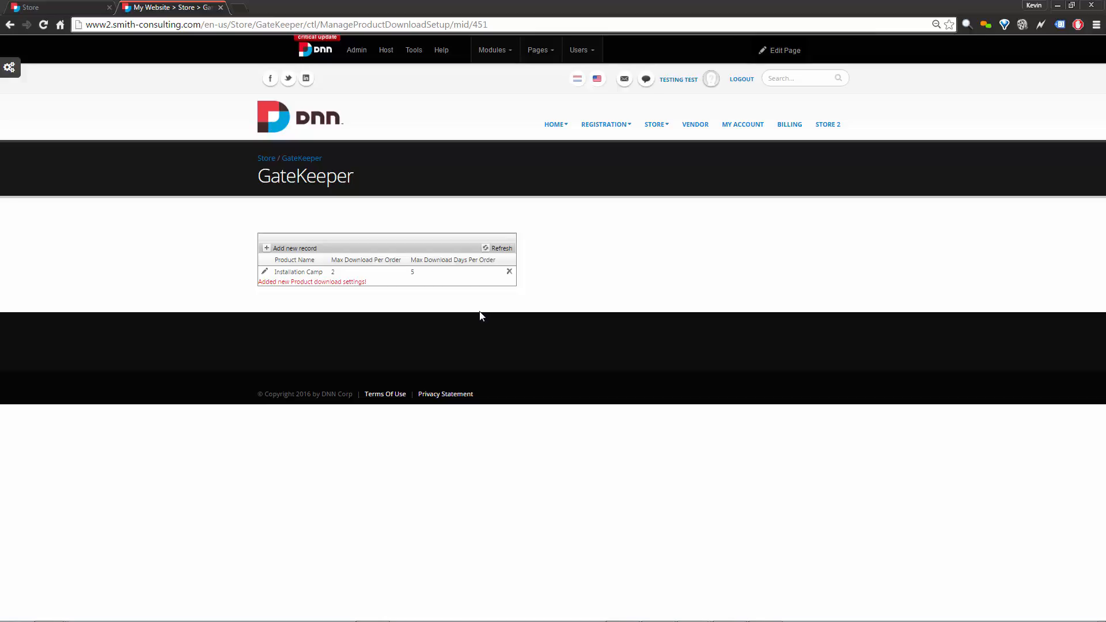
{"action": "left_click", "coordinate": [657, 126]}
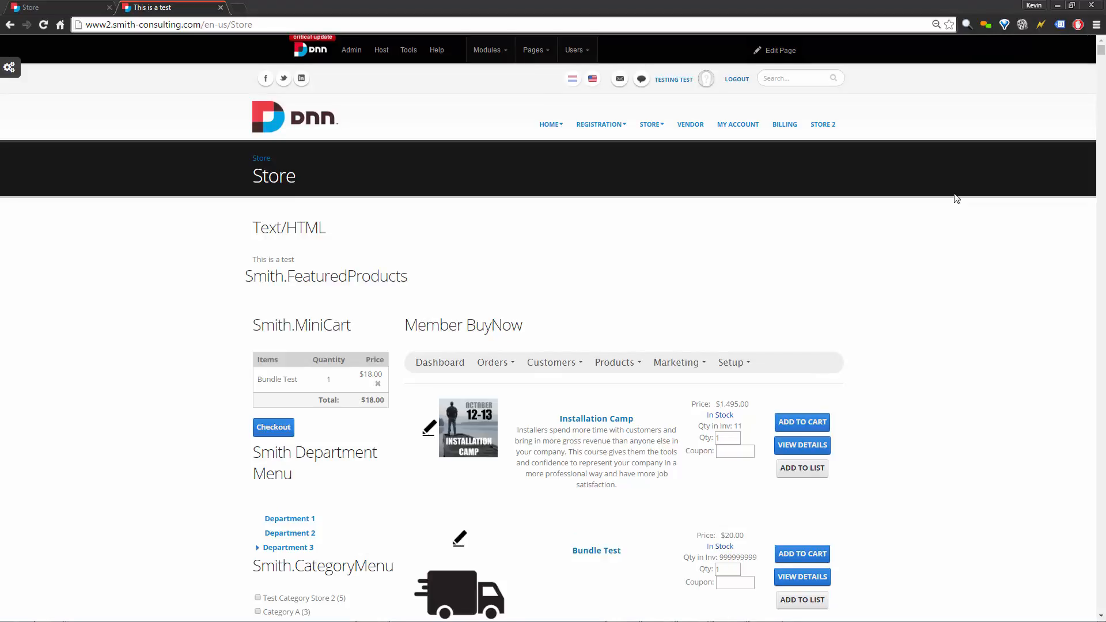
Open Installation Camp (Product ID 613) on the Add Products edit page.
{"action": "left_click", "coordinate": [430, 427]}
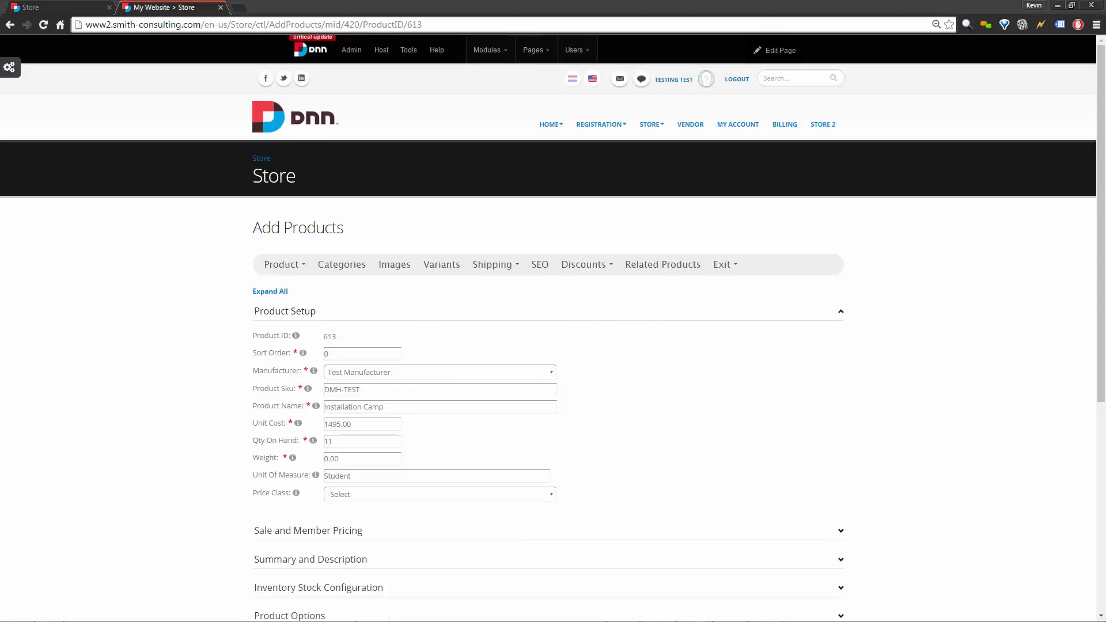
{"action": "scroll", "coordinate": [194, 328], "scroll_direction": "down", "scroll_amount": 5}
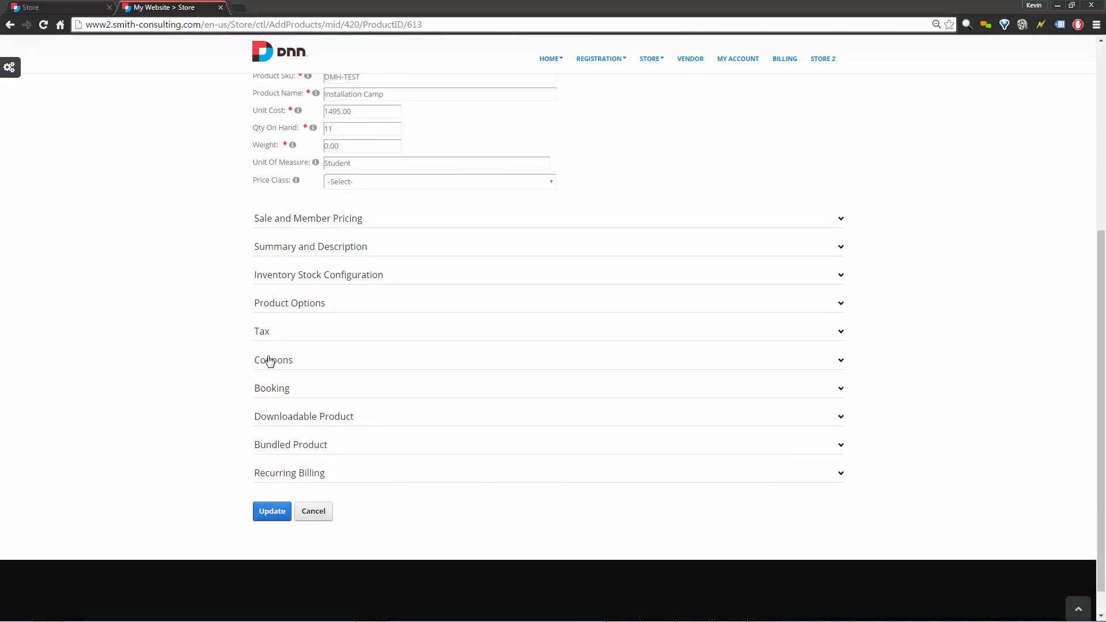
Expand Downloadable Product settings and undo a mistakenly pasted PDF link in Download URL.
{"action": "left_click", "coordinate": [322, 420]}
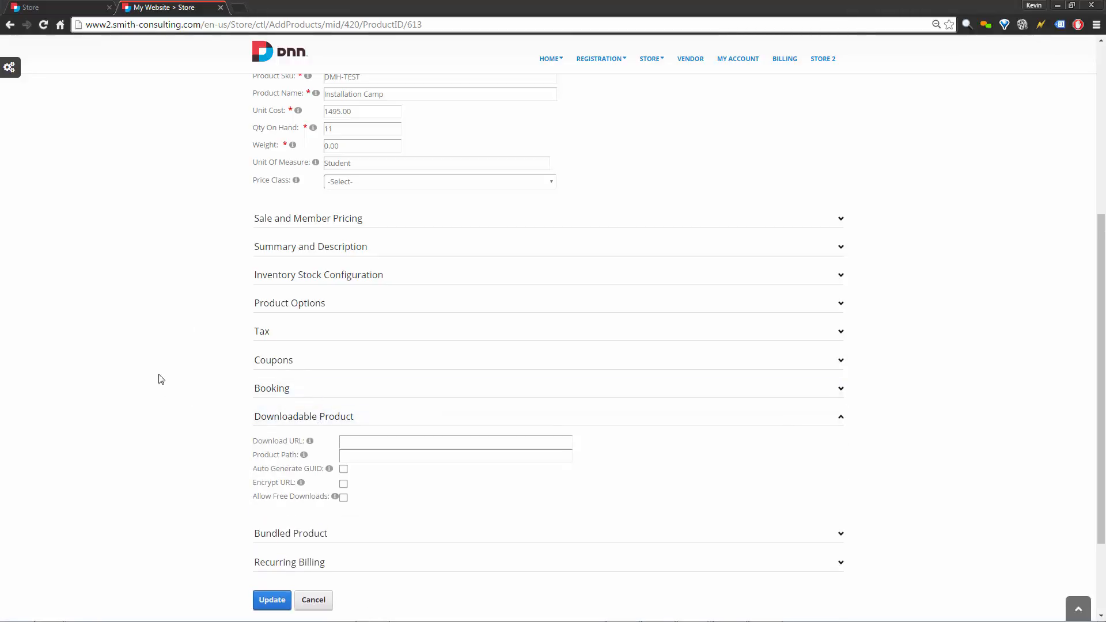
{"action": "scroll", "coordinate": [161, 379], "scroll_direction": "down", "scroll_amount": 2}
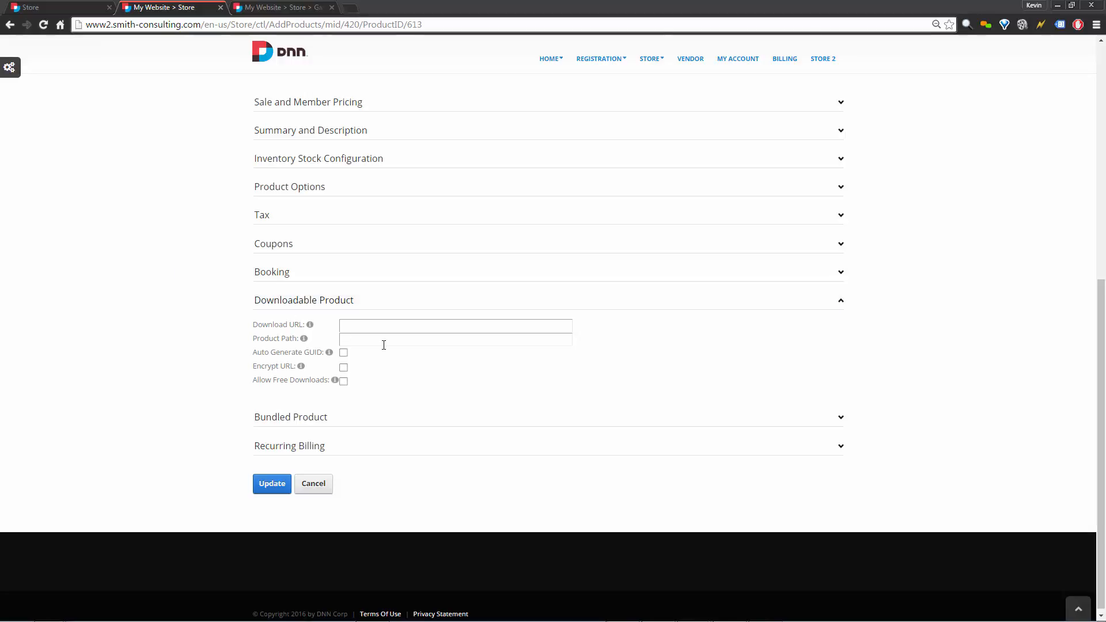
{"action": "left_click", "coordinate": [394, 328]}
{"action": "key", "text": "ctrl+v"}
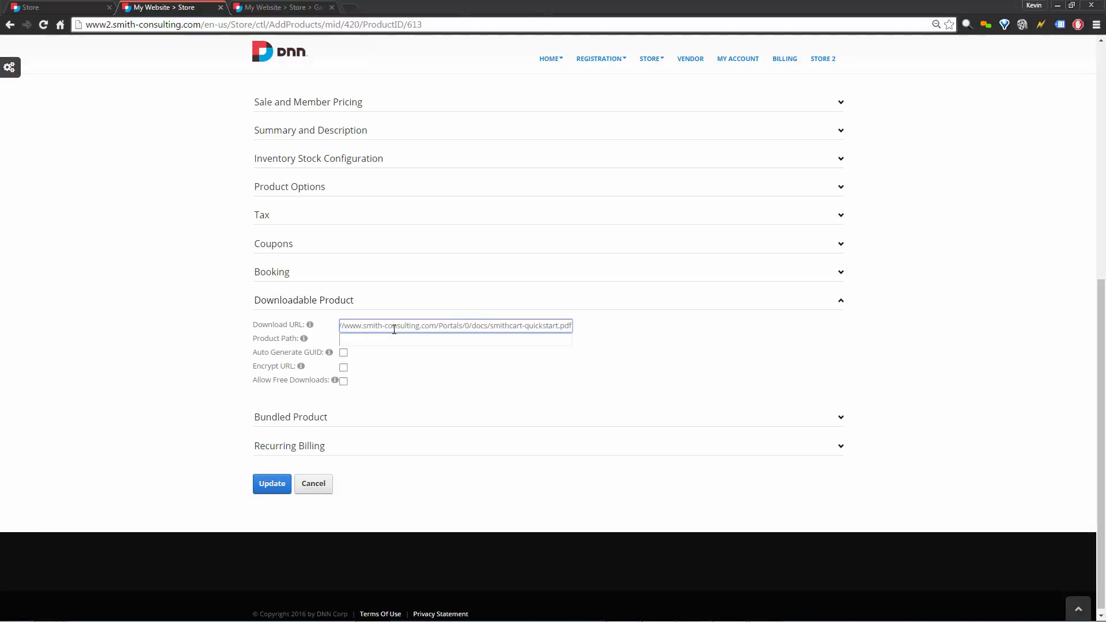
{"action": "key", "text": "ctrl+z"}
Fill Download URL with the GateKeeper page address followed by g=.
{"action": "key", "text": "alt+Tab"}
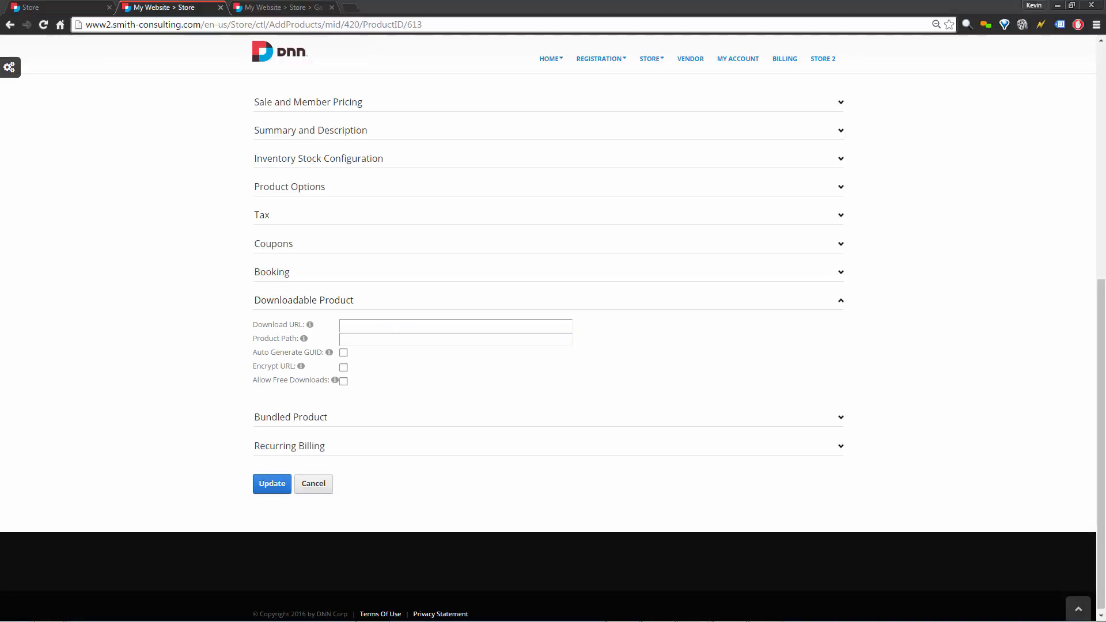
{"action": "left_click", "coordinate": [279, 6]}
{"action": "left_click", "coordinate": [240, 23]}
{"action": "key", "text": "ctrl+c"}
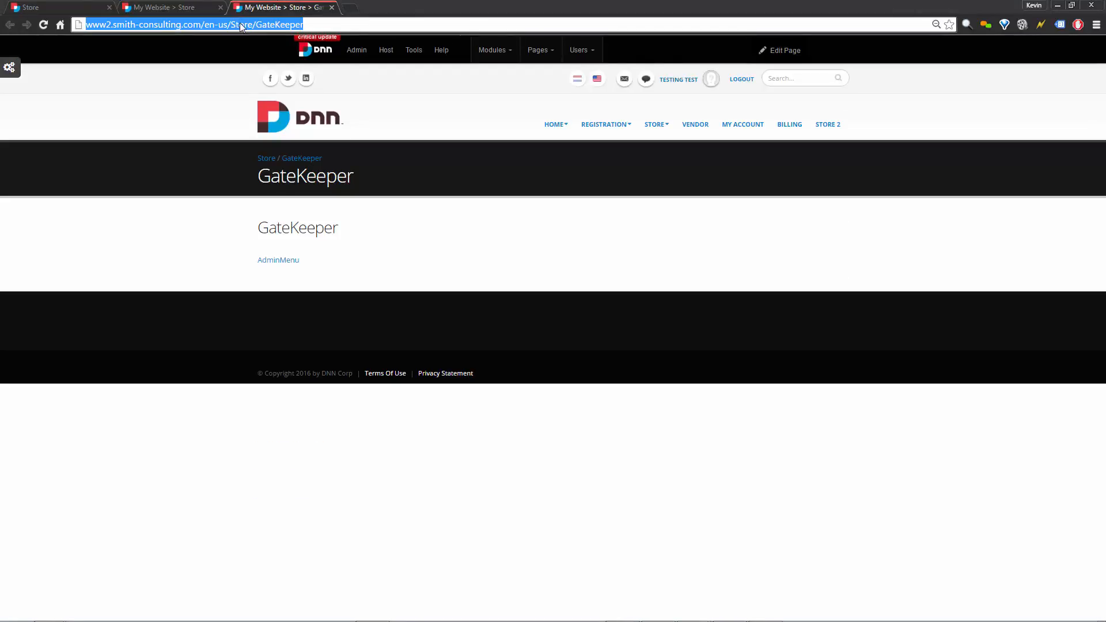
{"action": "left_click", "coordinate": [199, 6]}
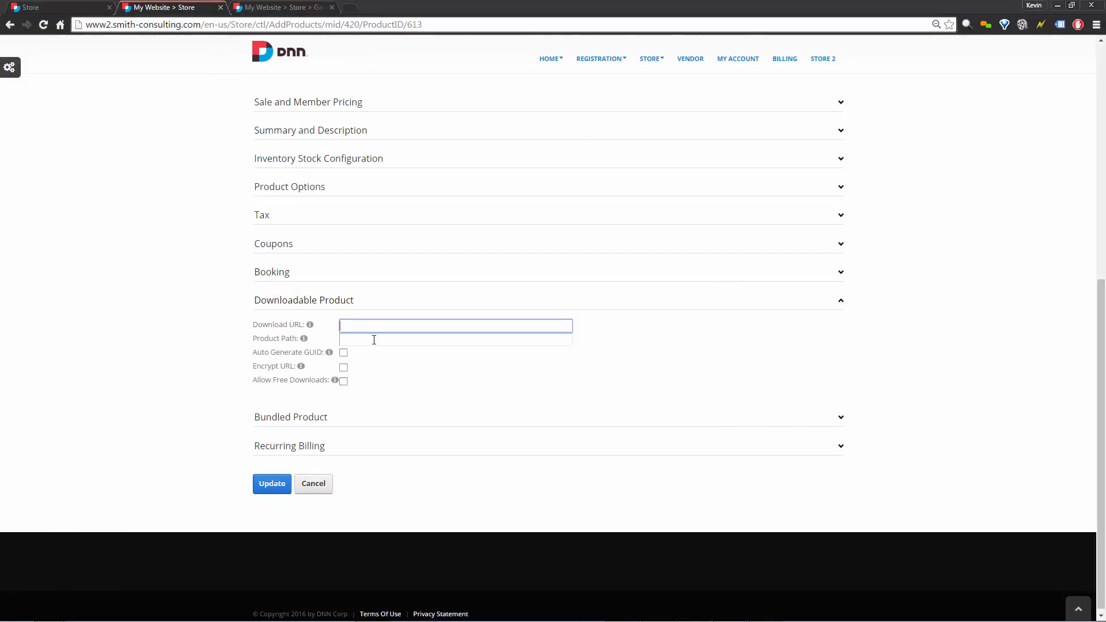
{"action": "key", "text": "ctrl+v"}
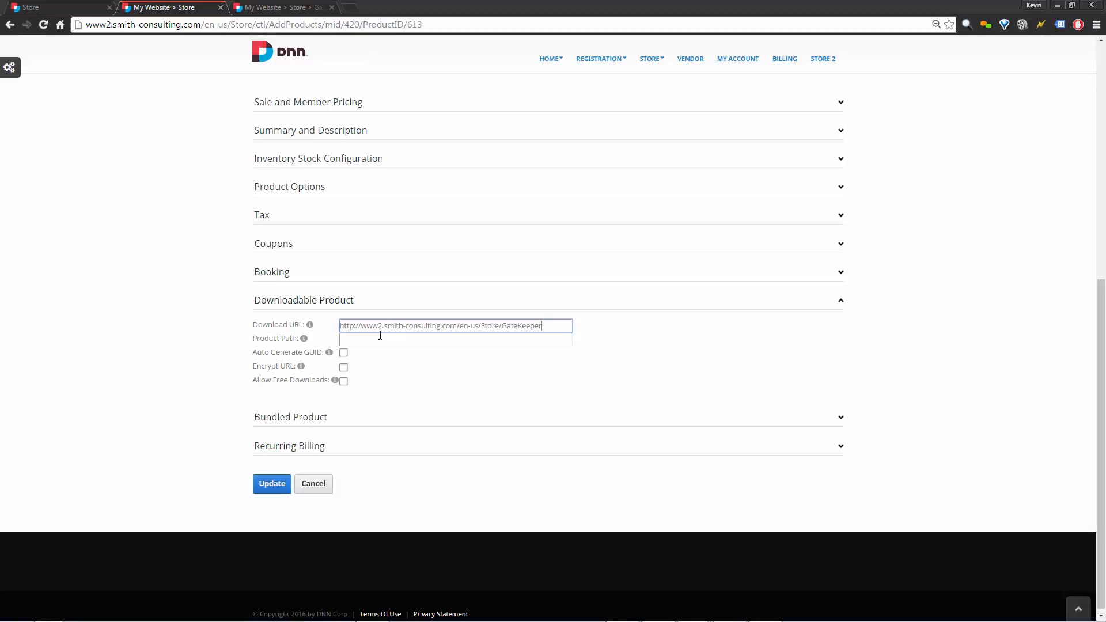
{"action": "type", "text": "g="}
{"action": "left_click", "coordinate": [431, 363]}
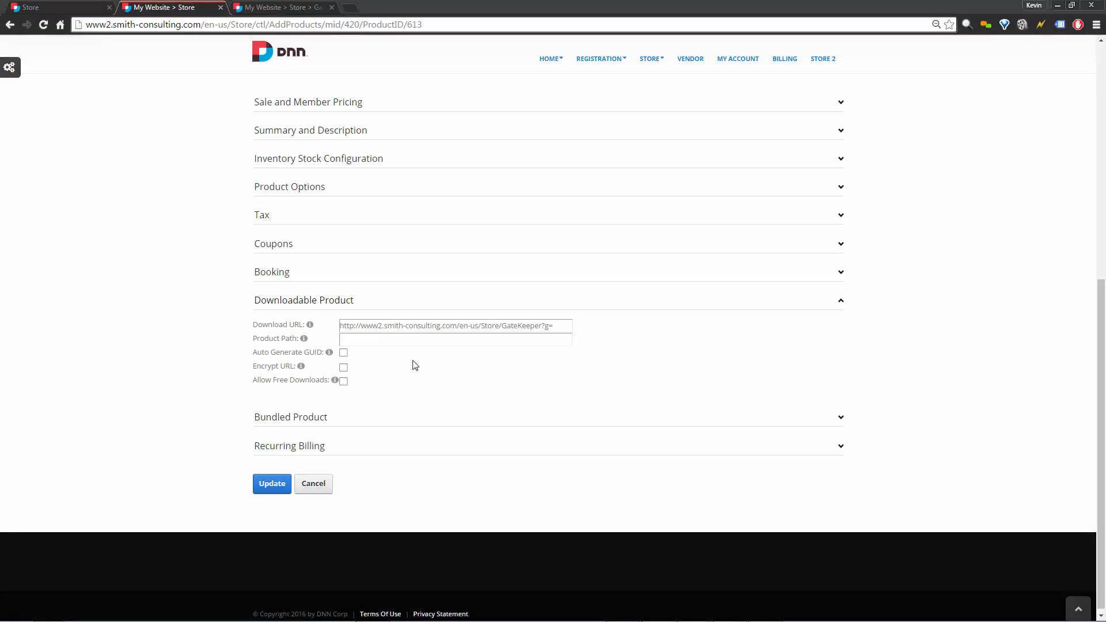
Enter filename.pdf as Installation Camp's Product Path, update it, and return to the GateKeeper tab.
{"action": "left_click", "coordinate": [419, 339]}
{"action": "type", "text": "filename.pdf"}
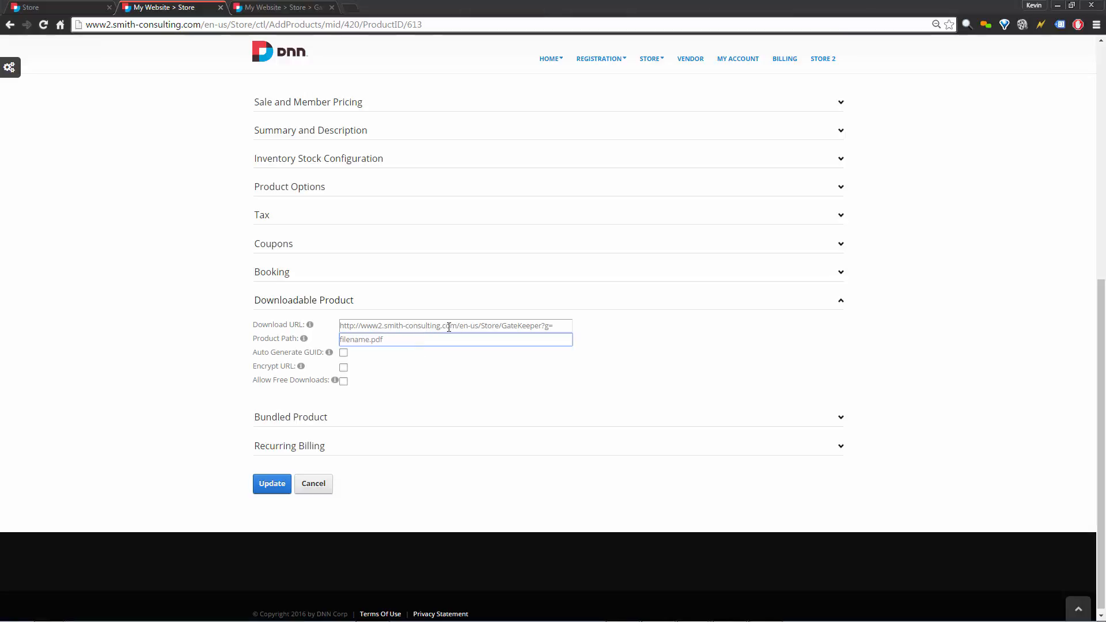
{"action": "left_click", "coordinate": [766, 376]}
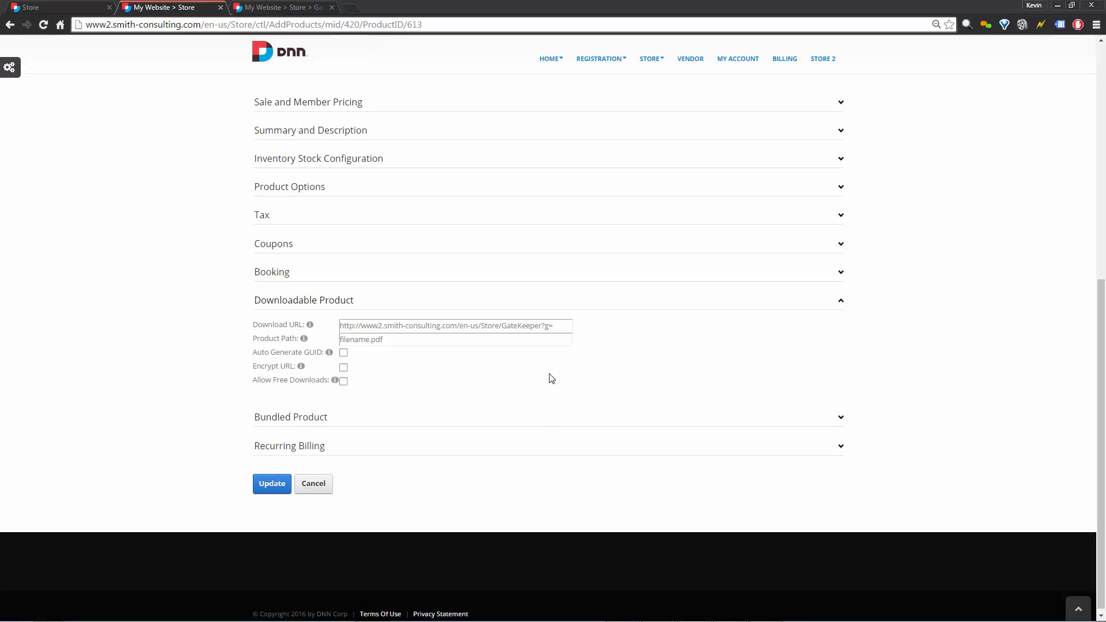
{"action": "left_click", "coordinate": [278, 486]}
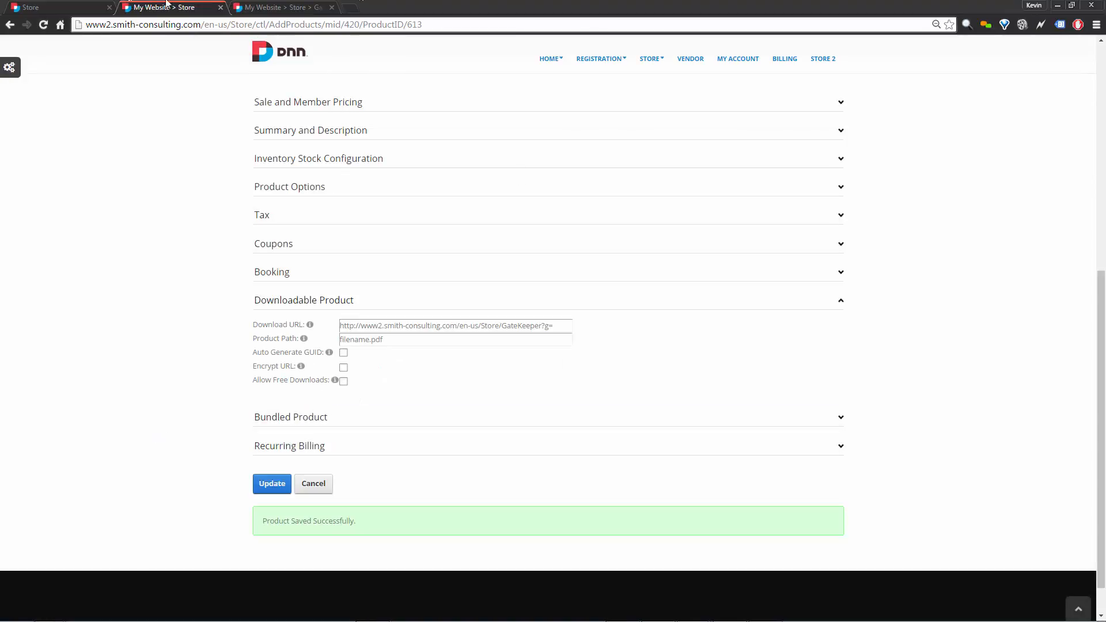
{"action": "left_click", "coordinate": [306, 6]}
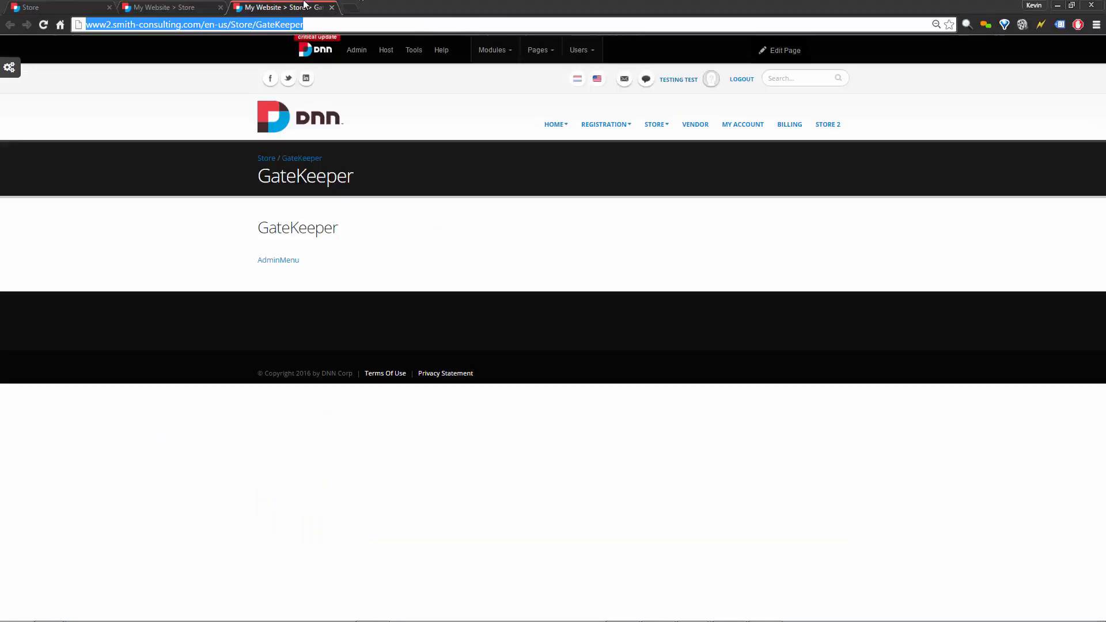
Switch the GateKeeper page to Edit This Page mode and open the module's Settings.
{"action": "left_click", "coordinate": [287, 263]}
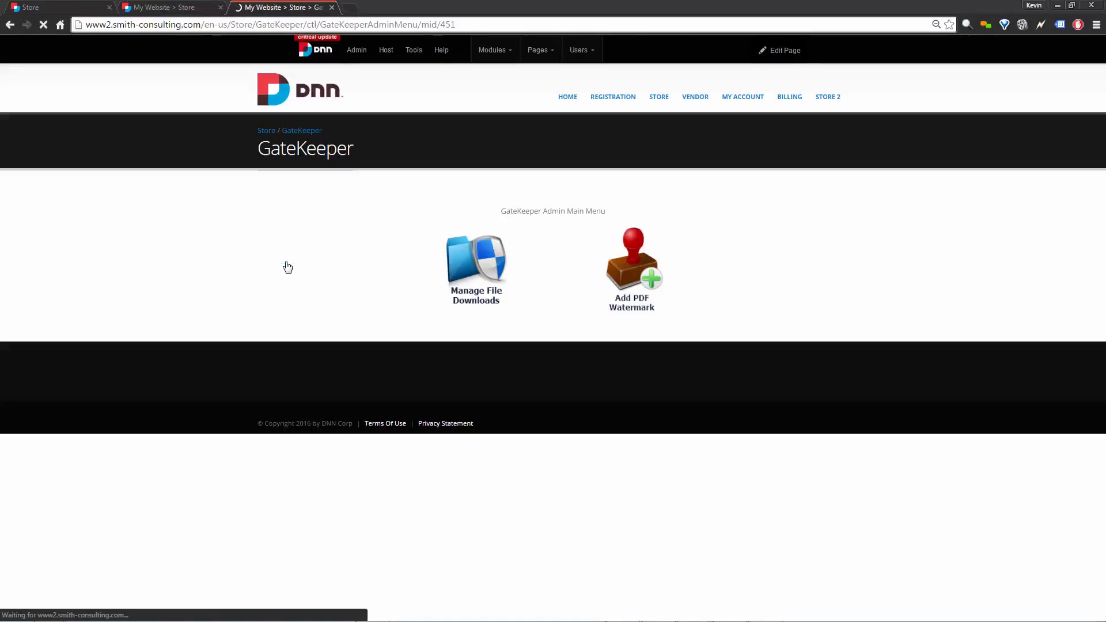
{"action": "mouse_move", "coordinate": [790, 46]}
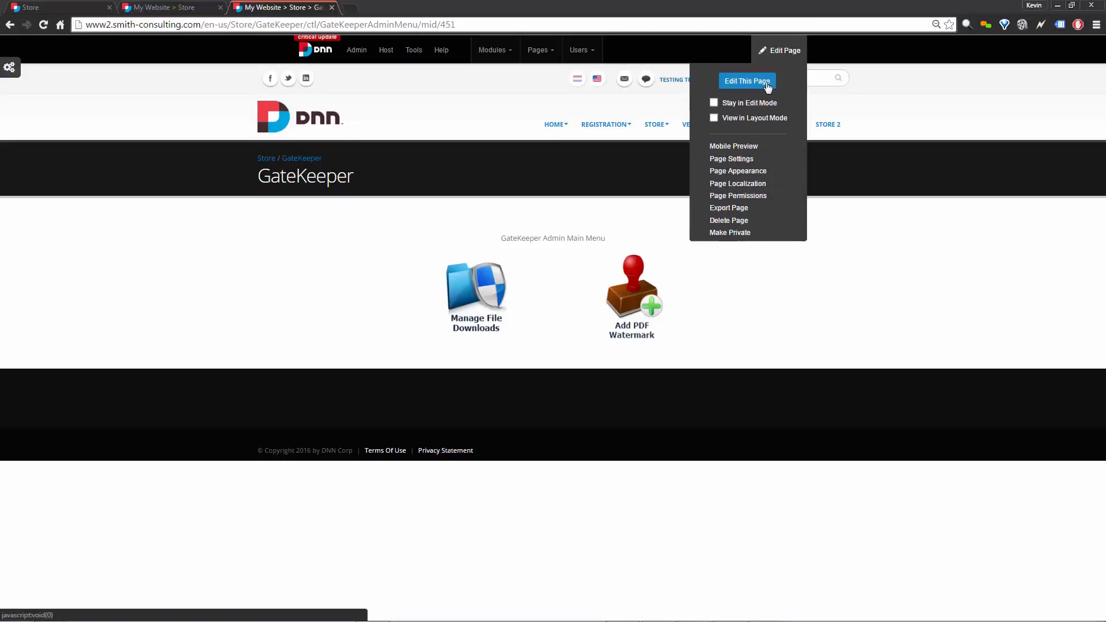
{"action": "left_click", "coordinate": [747, 81]}
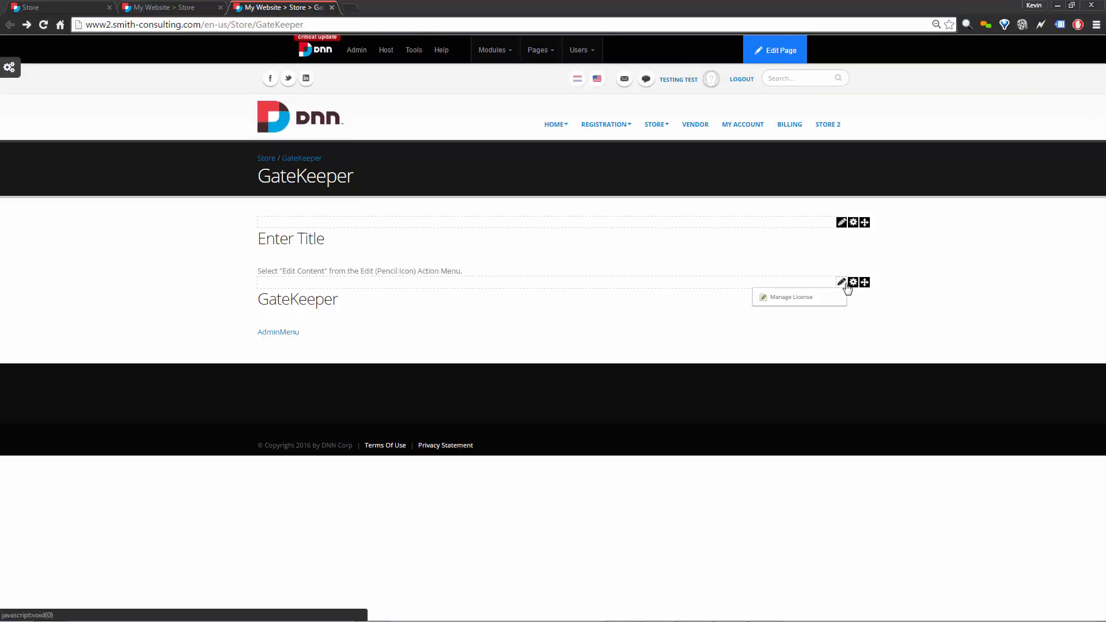
{"action": "left_click", "coordinate": [835, 298]}
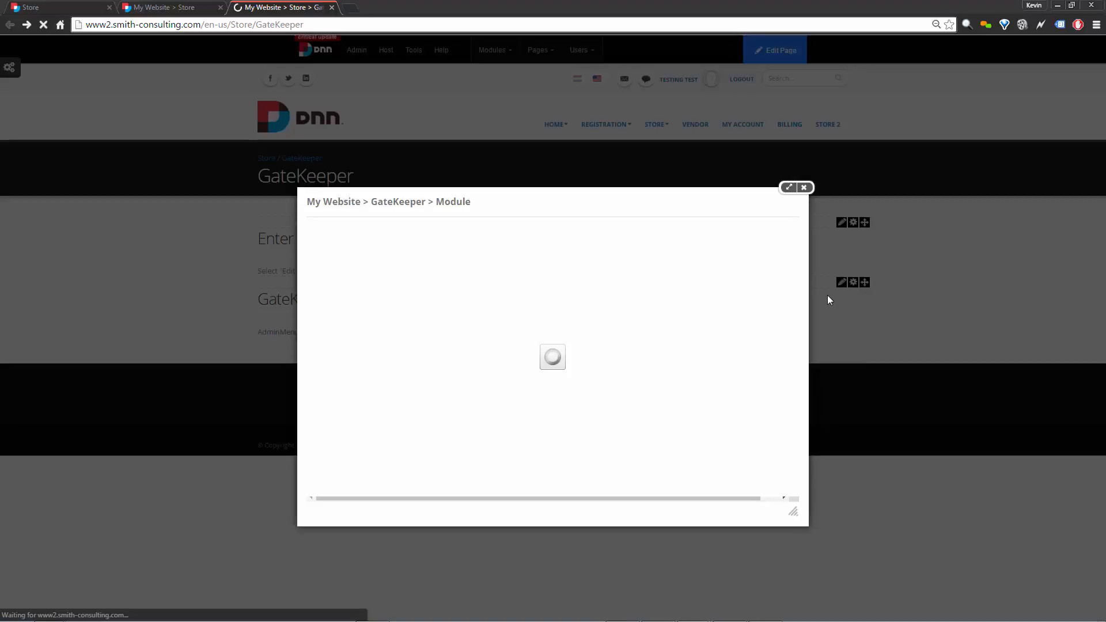
View the Smith.GateKeeper Settings tab, then close the module dialog without saving.
{"action": "left_click", "coordinate": [566, 255]}
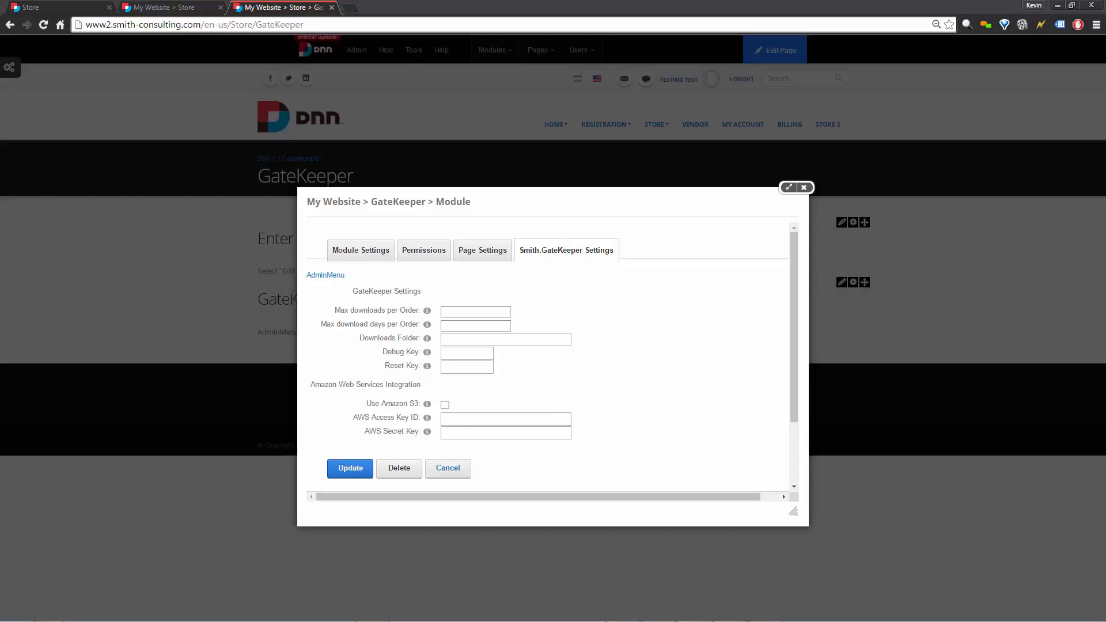
{"action": "left_click", "coordinate": [804, 188]}
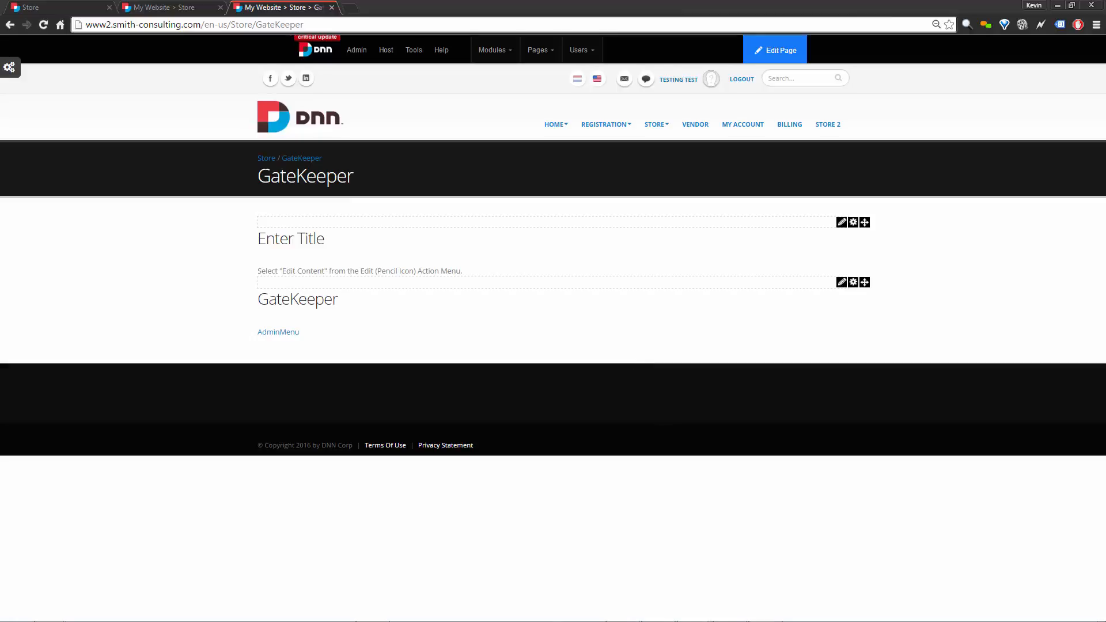
{"action": "mouse_move", "coordinate": [790, 598]}
{"action": "mouse_move", "coordinate": [855, 288]}
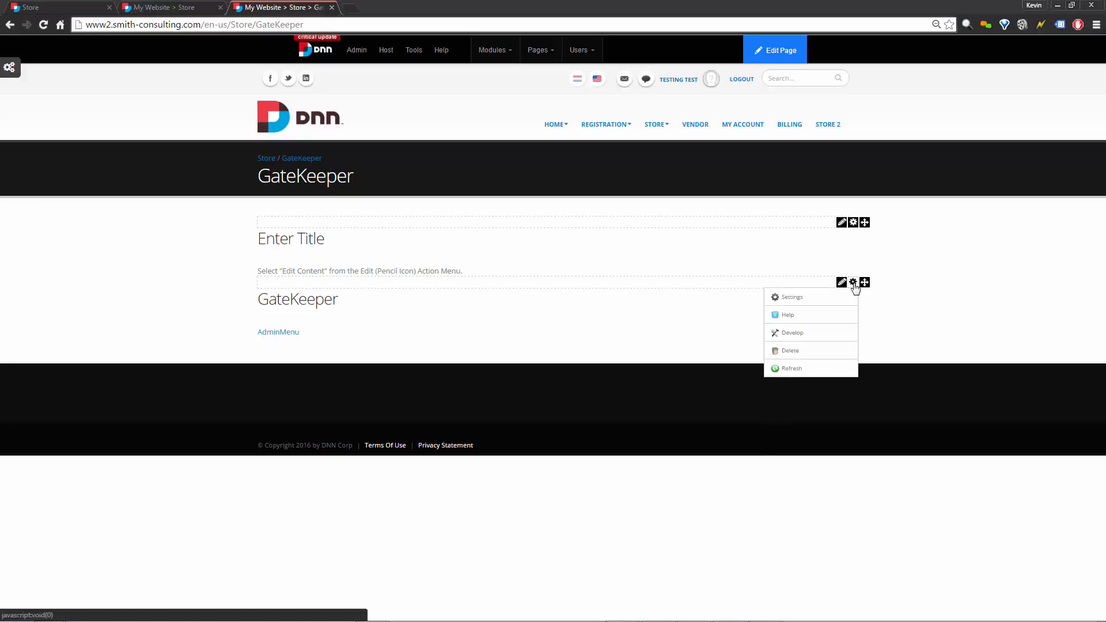
Reopen the GateKeeper module settings on the Smith.GateKeeper Settings tab.
{"action": "left_click", "coordinate": [813, 302]}
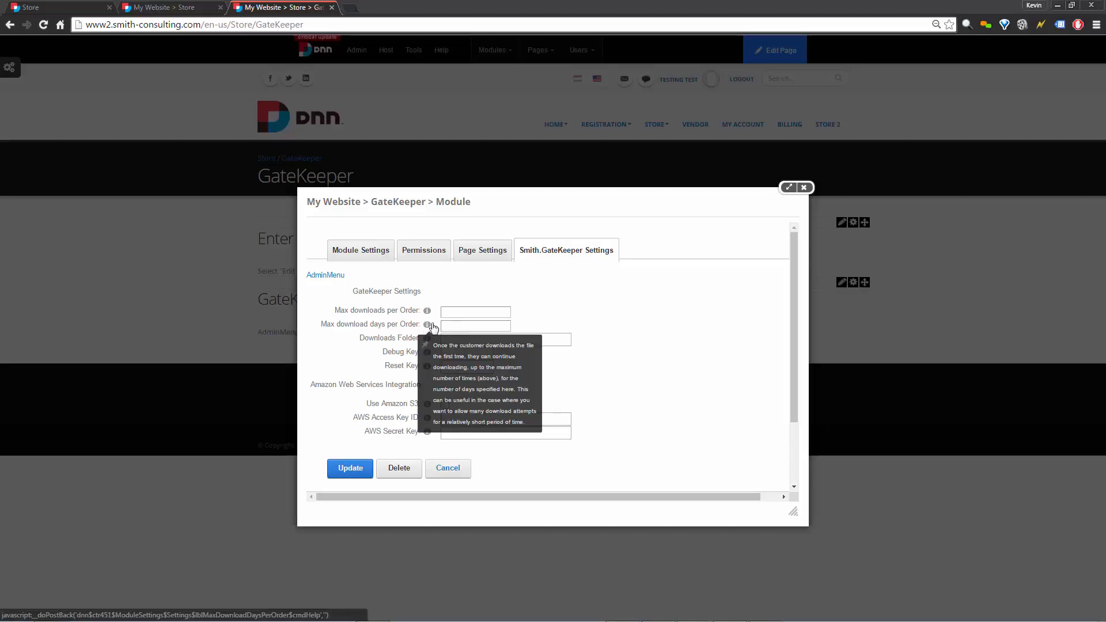
{"action": "left_click", "coordinate": [470, 312]}
{"action": "left_click", "coordinate": [480, 323]}
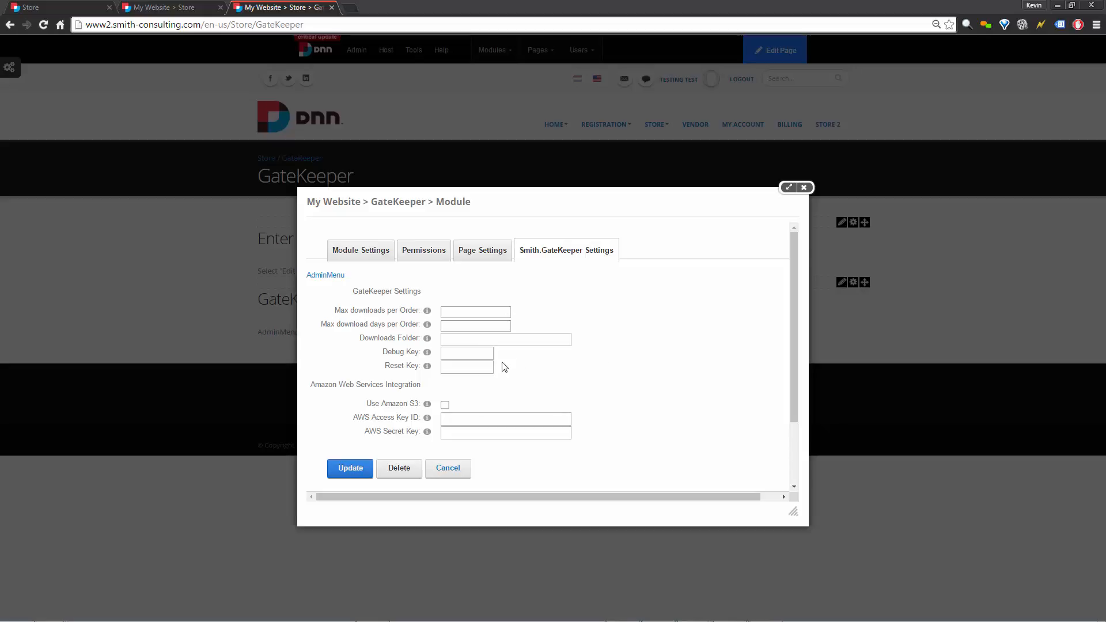
Paste ~/Portals/0/SmithCart/Downloads into the Downloads Folder field.
{"action": "left_click", "coordinate": [505, 343]}
{"action": "type", "text": "~/Portals/0/SmithCart/Downloads"}
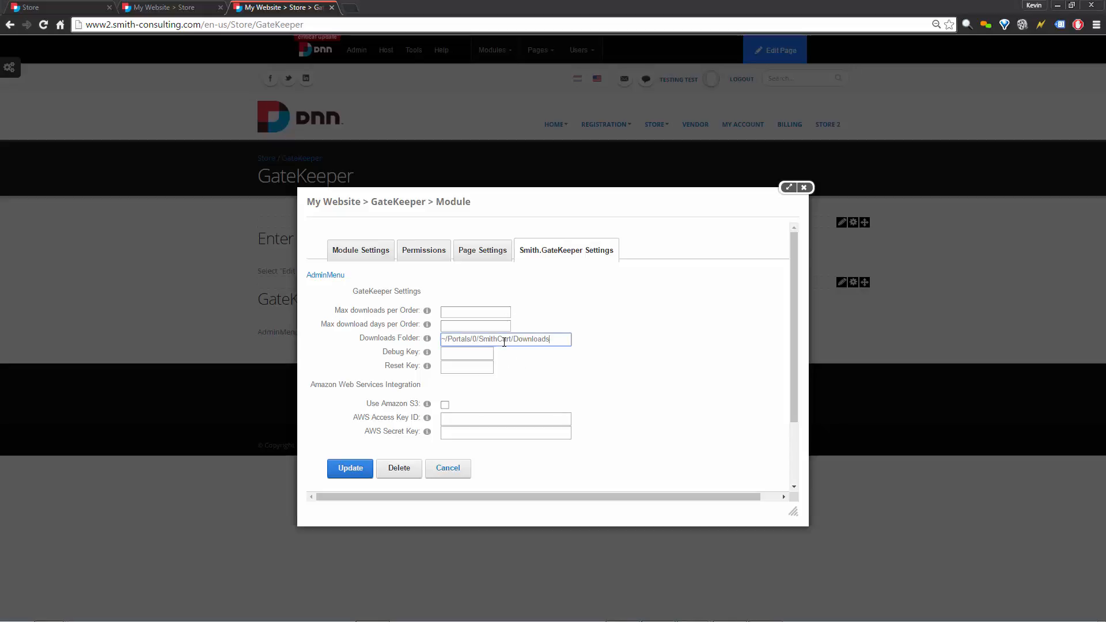
{"action": "left_click", "coordinate": [548, 376]}
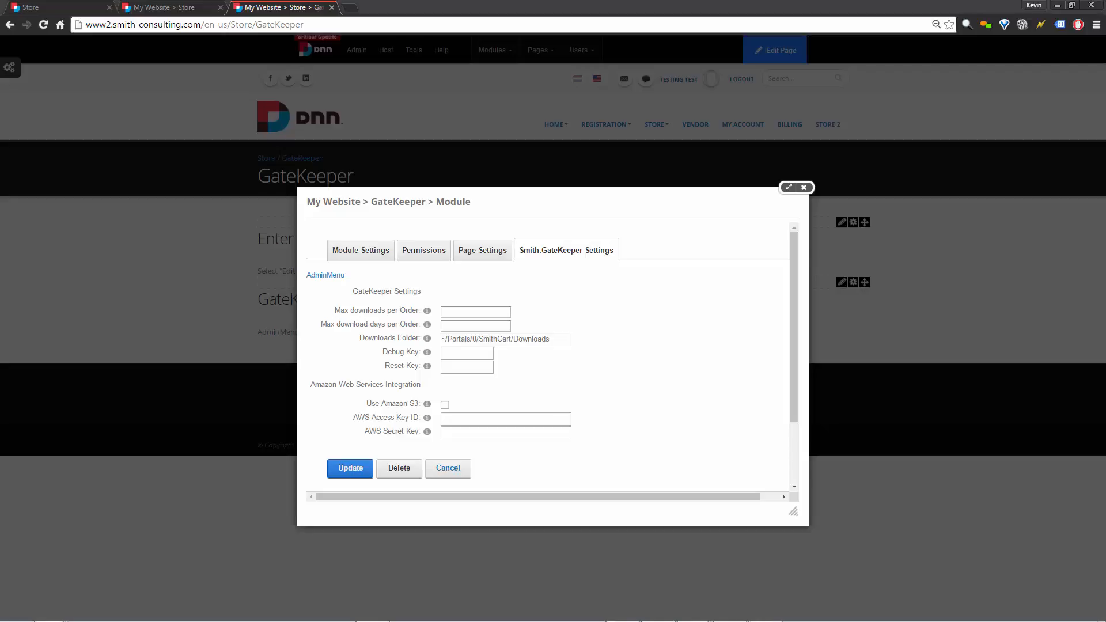
Fill in the debug key and reset key, then save the GateKeeper settings.
{"action": "left_click", "coordinate": [489, 354]}
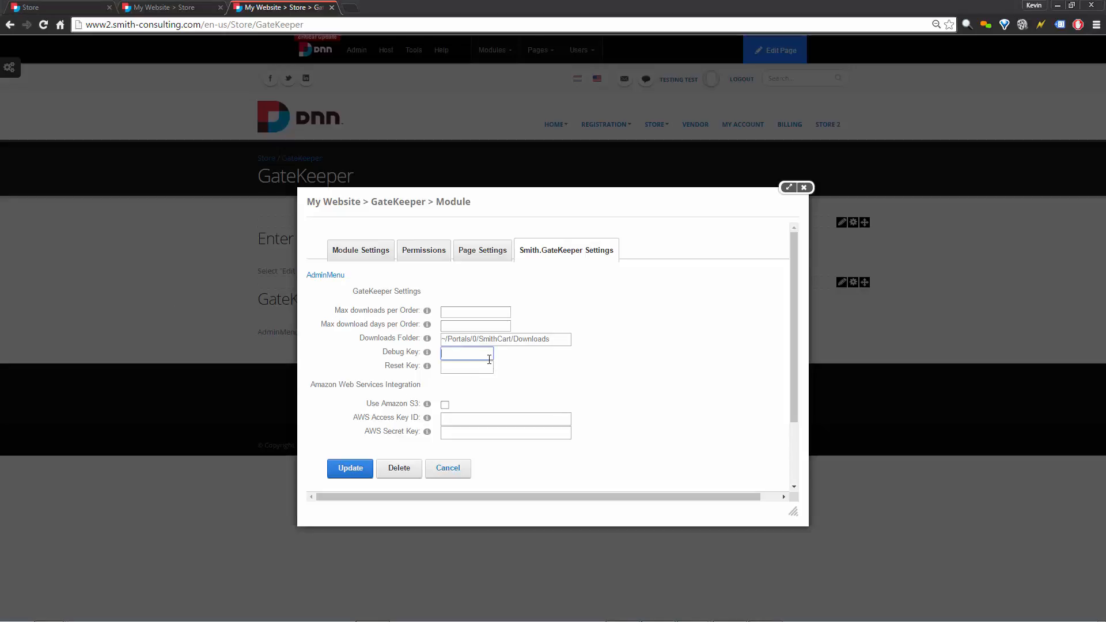
{"action": "type", "text": "code"}
{"action": "left_click", "coordinate": [473, 367]}
{"action": "type", "text": "resetcode"}
{"action": "left_click", "coordinate": [565, 372]}
{"action": "left_click", "coordinate": [346, 470]}
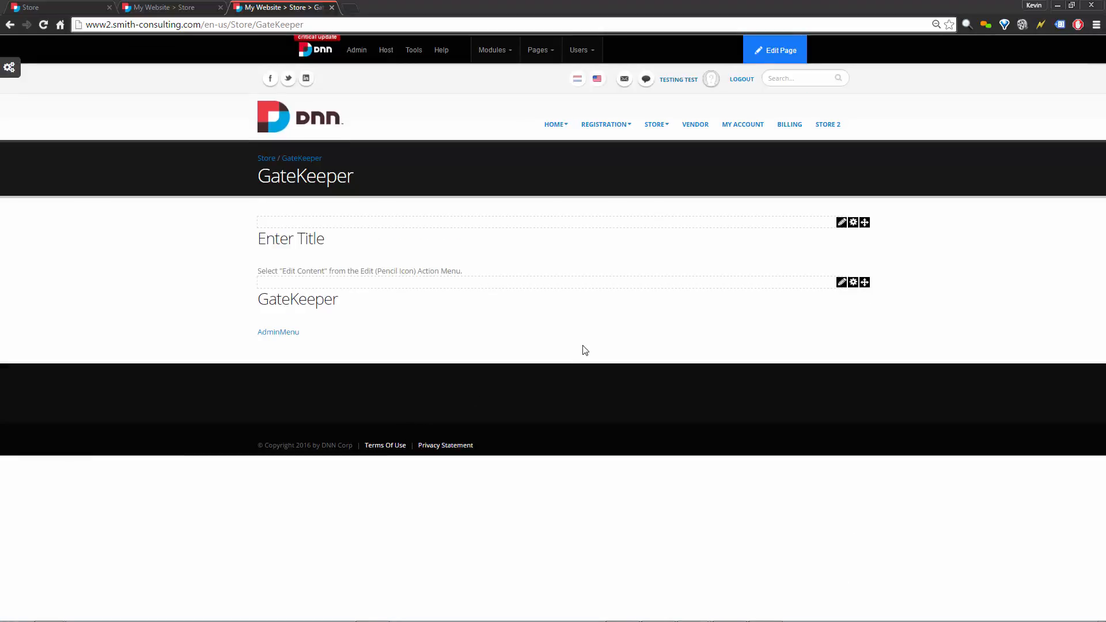
Return to the main Store page through the STORE navigation link.
{"action": "left_click", "coordinate": [656, 126]}
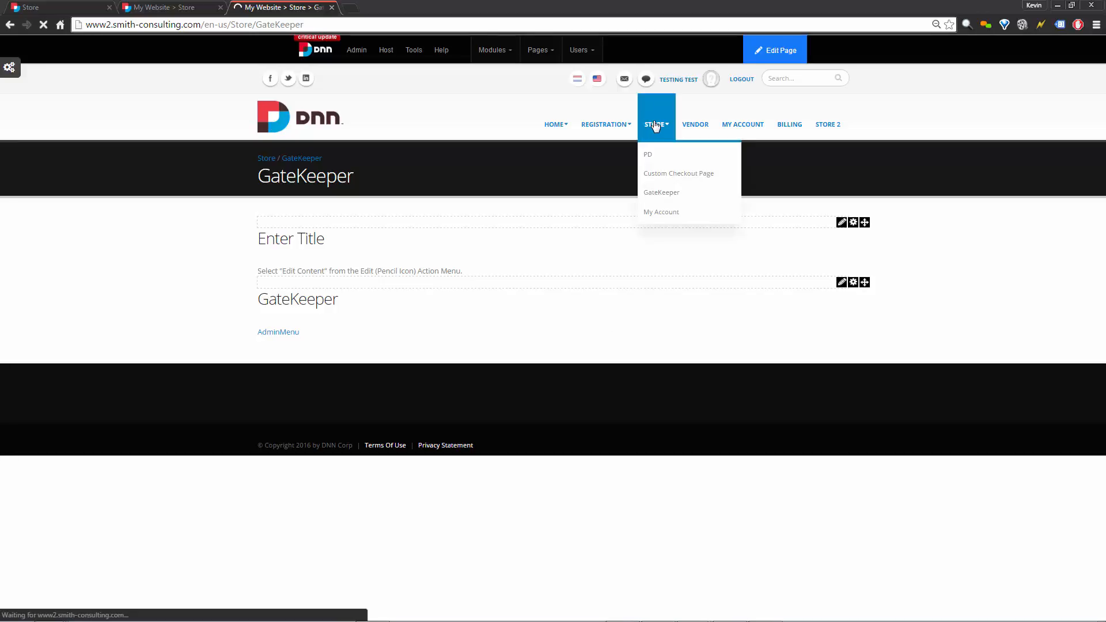